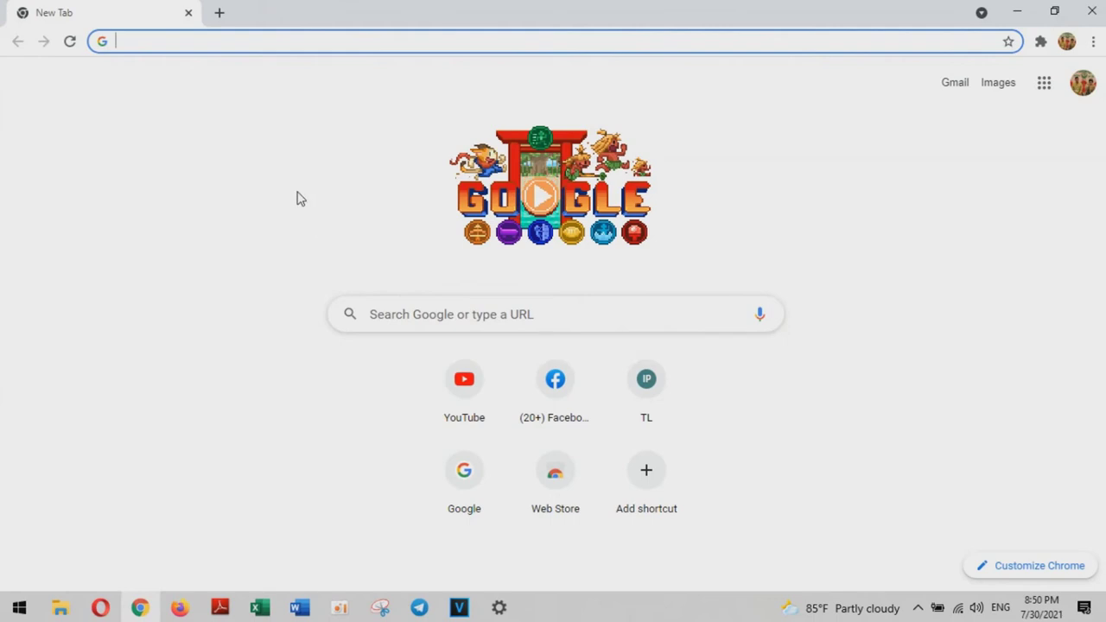
Go to the google.com website.
text(g)
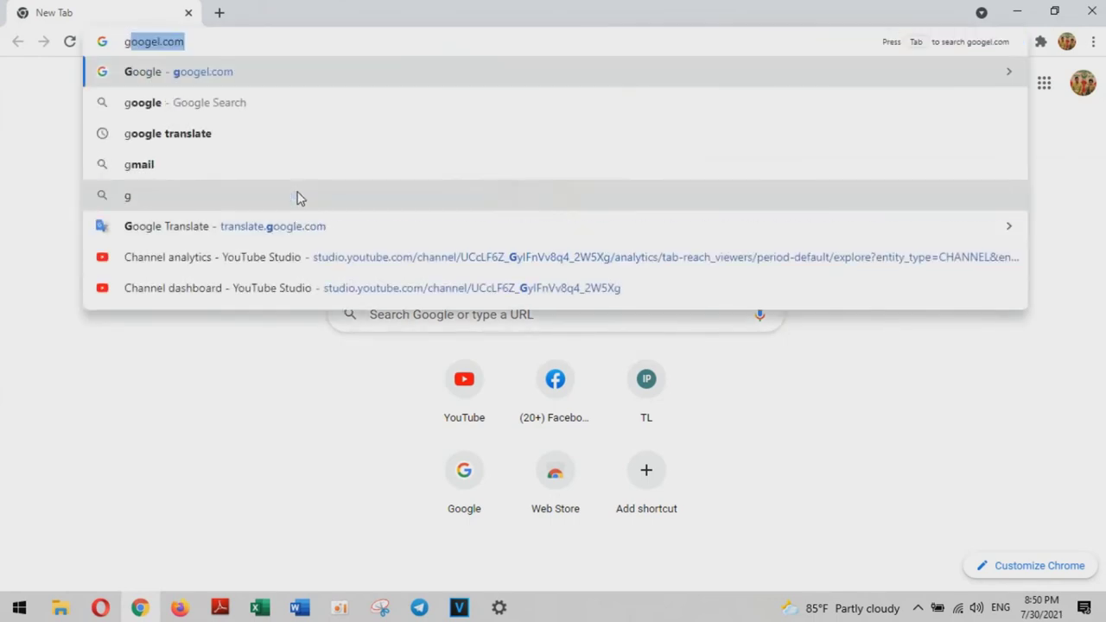
text(oogle)
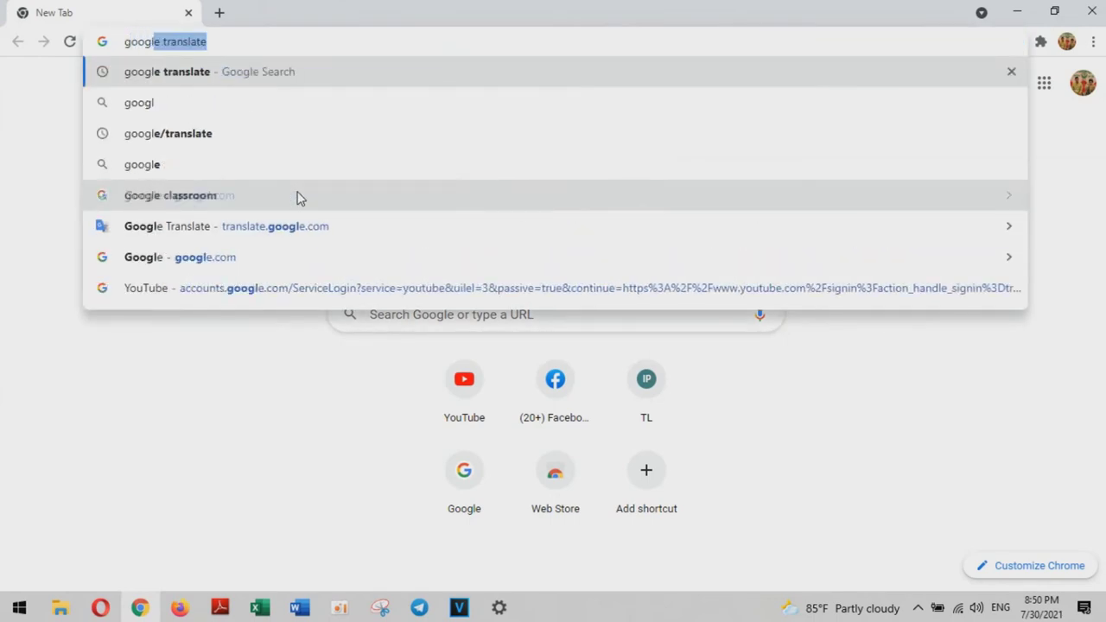
text(.co)
key(Return)
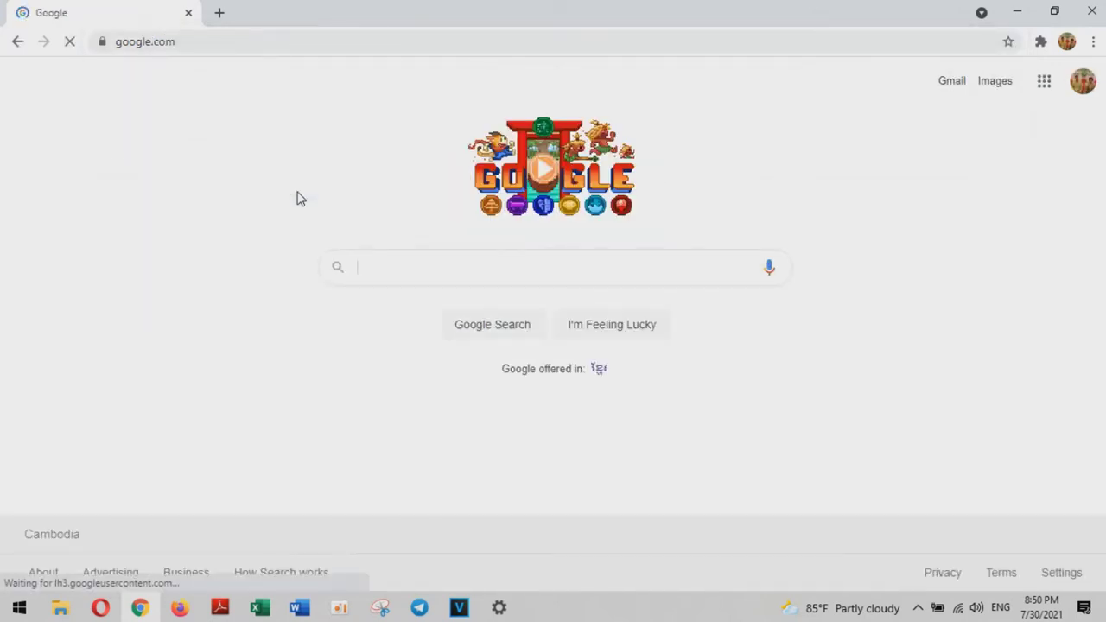
Search Google for "download khmer font free".
text(d)
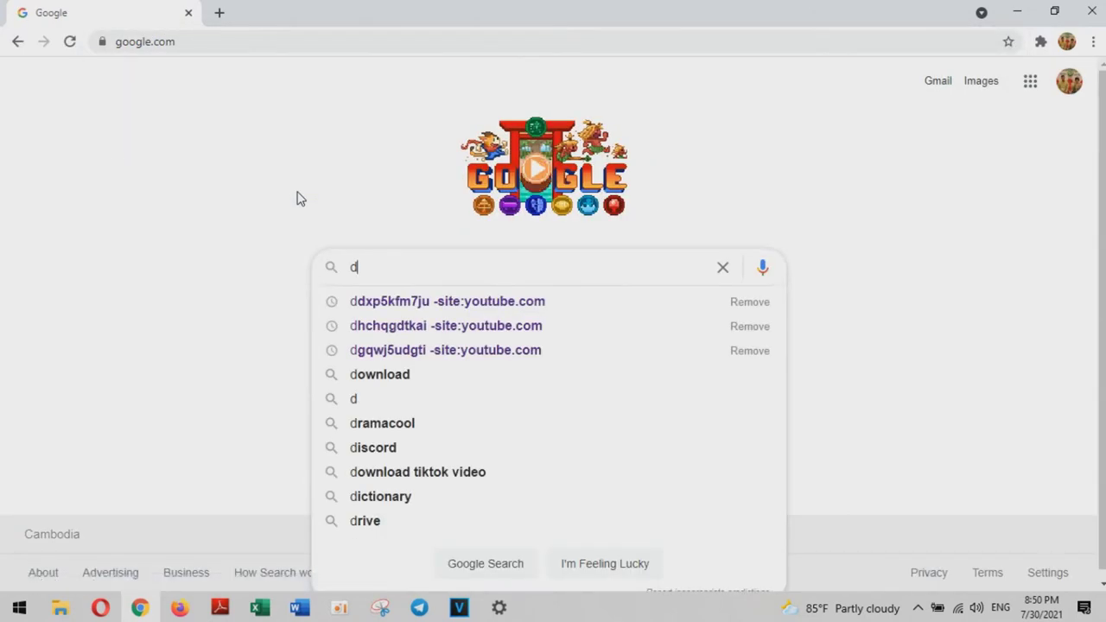
text(ownload)
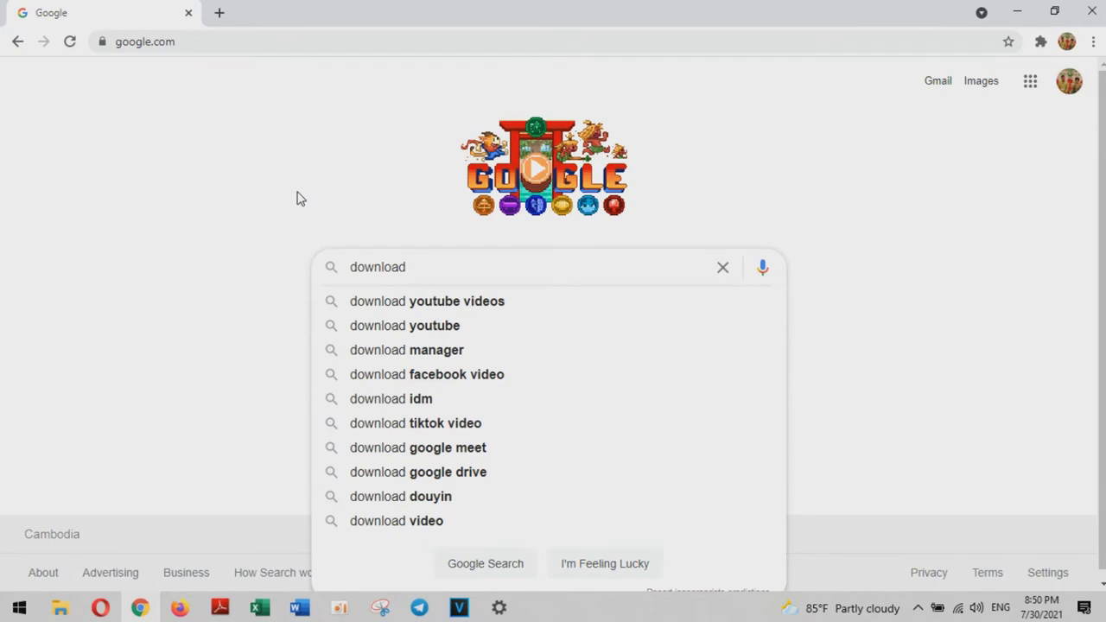
text( k)
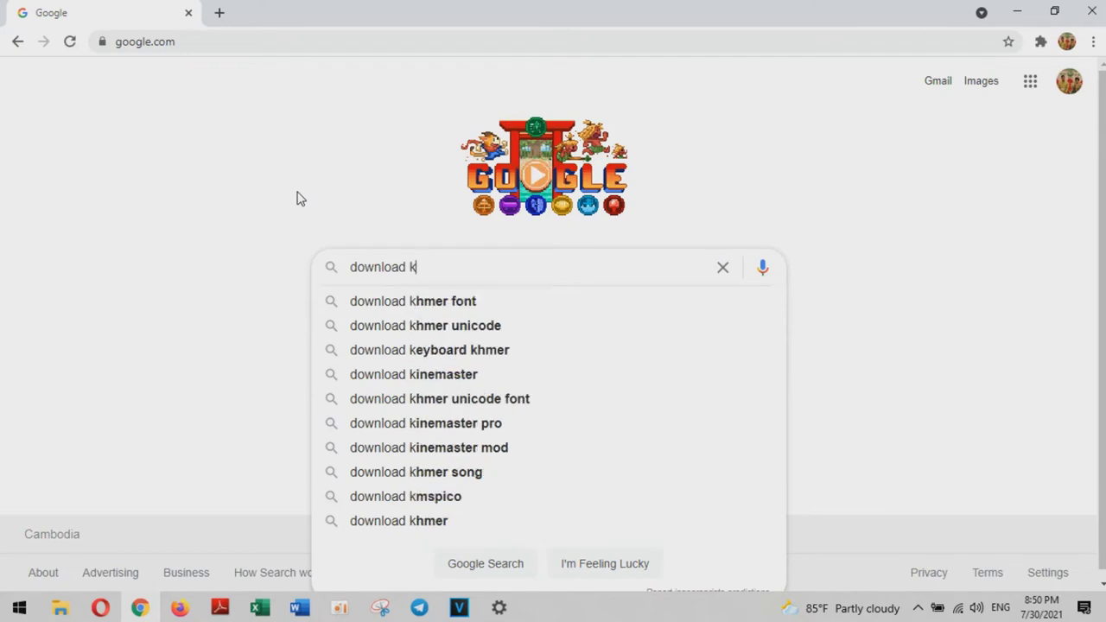
text(hmer font)
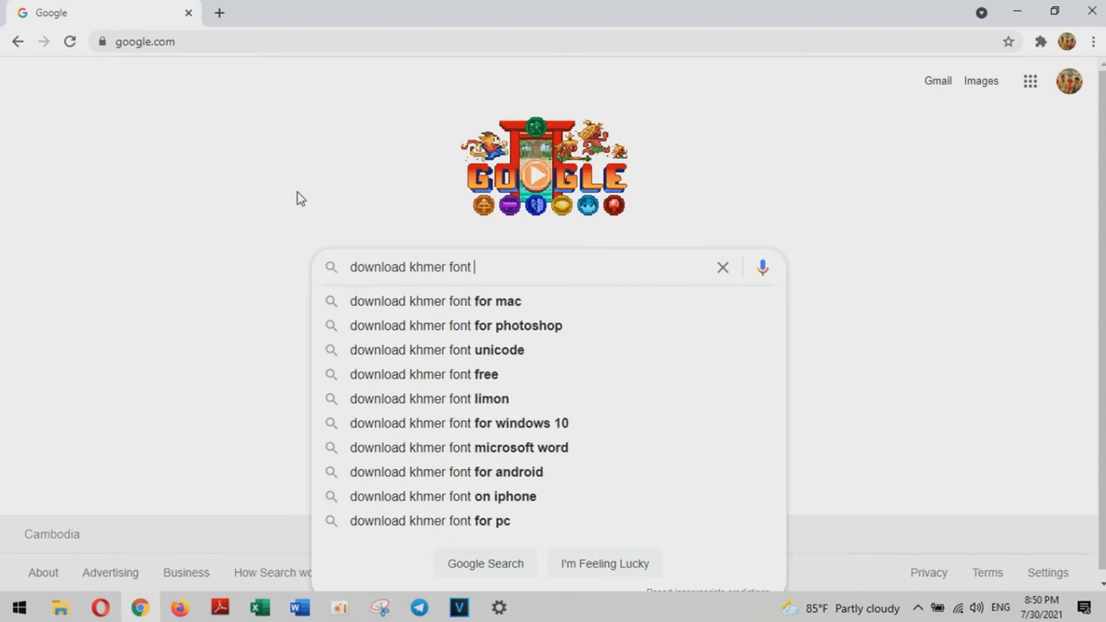
click(459, 378)
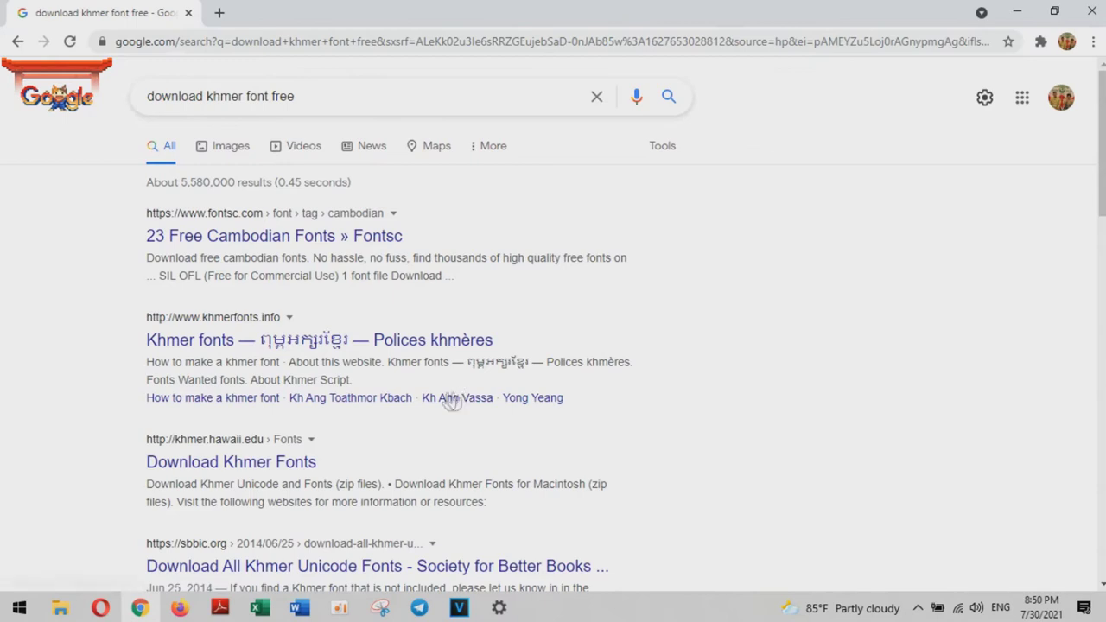
Open the sbbic.org search result "Download All Khmer Unicode Fonts".
scroll(407, 399, down, 2)
scroll(407, 400, down, 2)
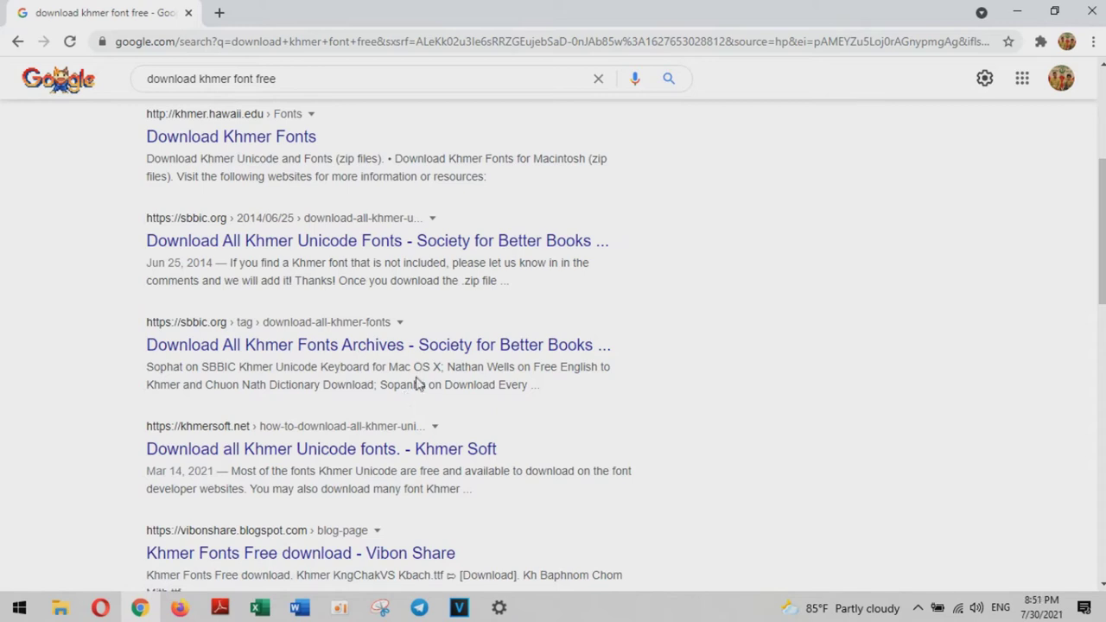
scroll(420, 372, down, 3)
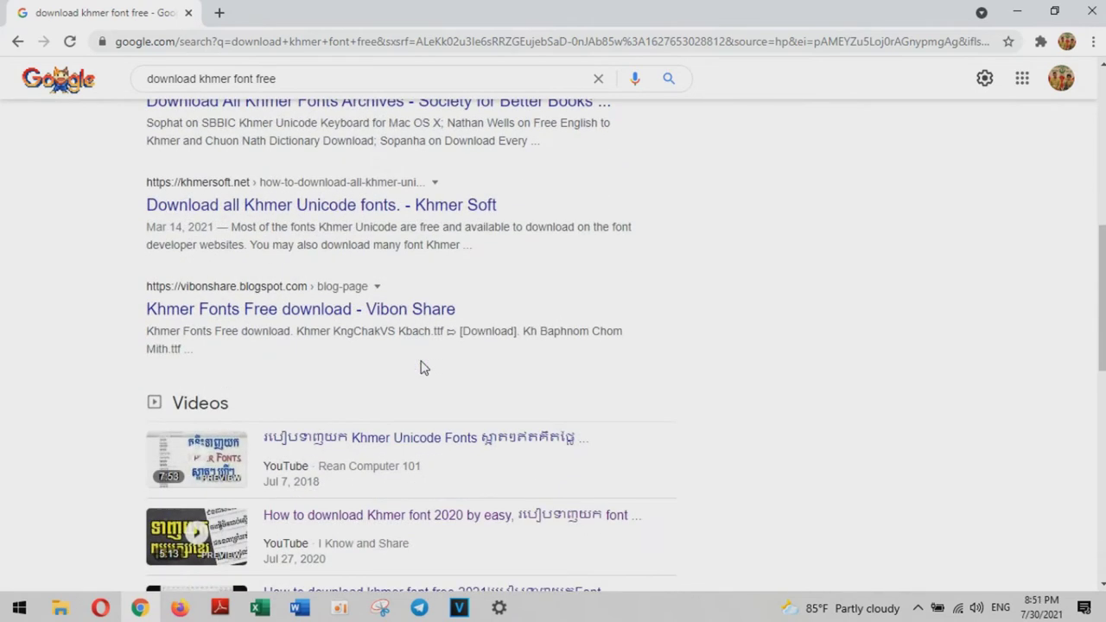
scroll(421, 370, down, 1)
scroll(421, 369, up, 4)
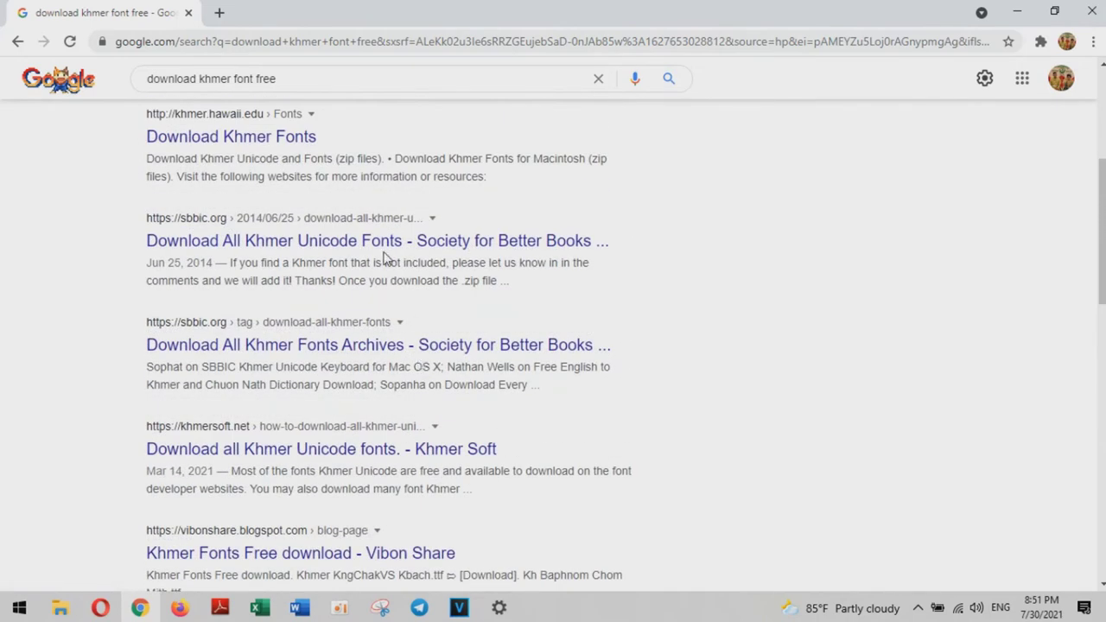
click(385, 252)
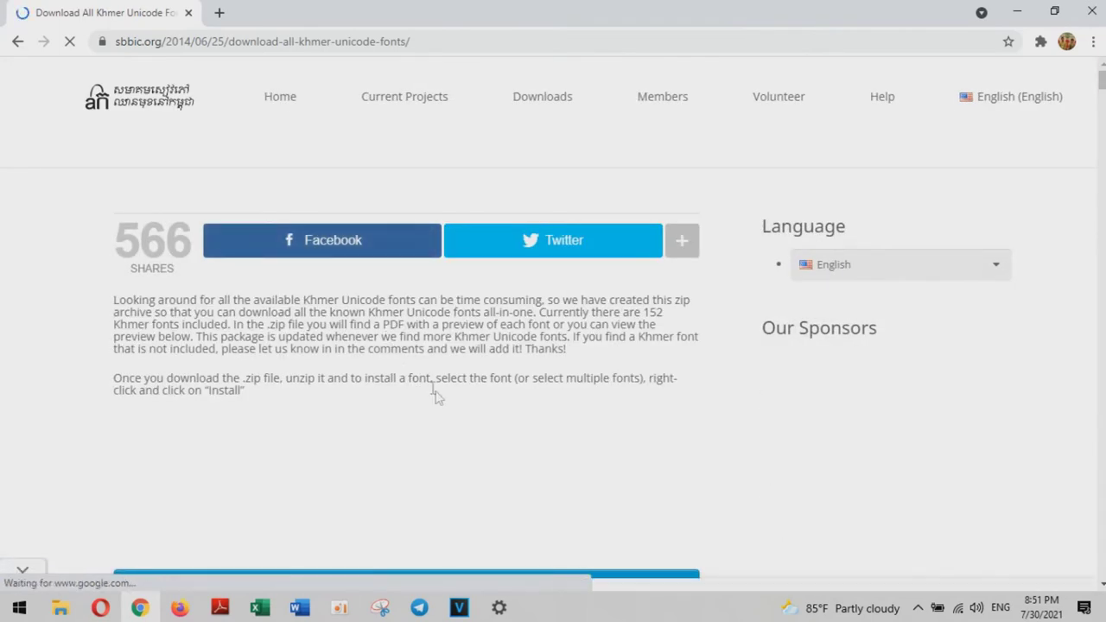
Start downloading the "All Khmer Unicode Fonts" archive, All-Khmer-Fonts-9-26-15.zip, from the page.
scroll(442, 403, down, 2)
scroll(523, 322, down, 1)
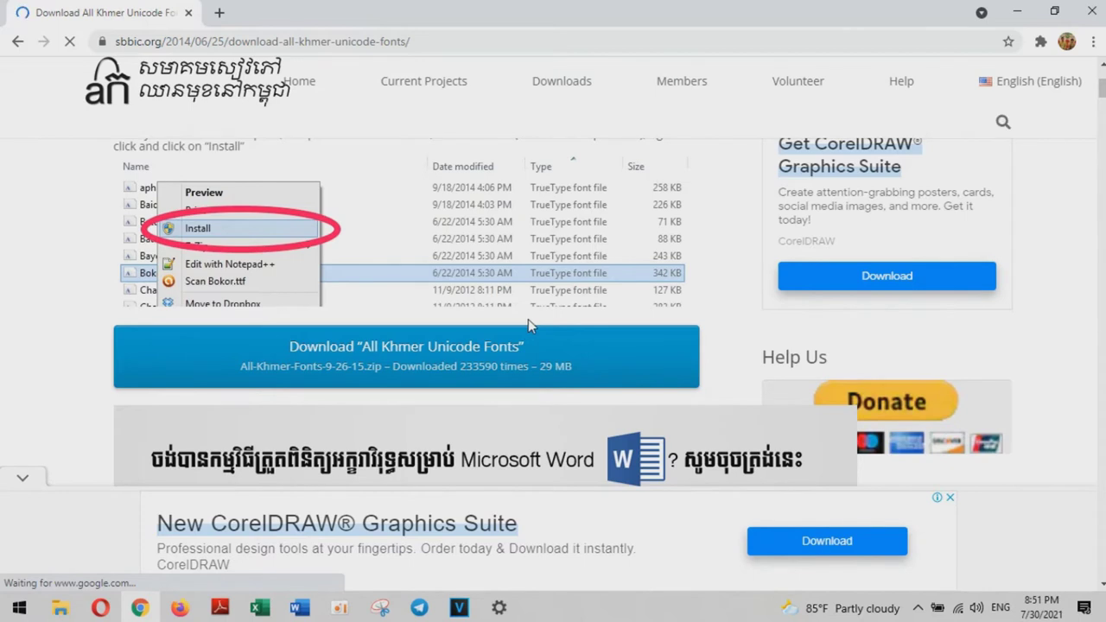
click(389, 358)
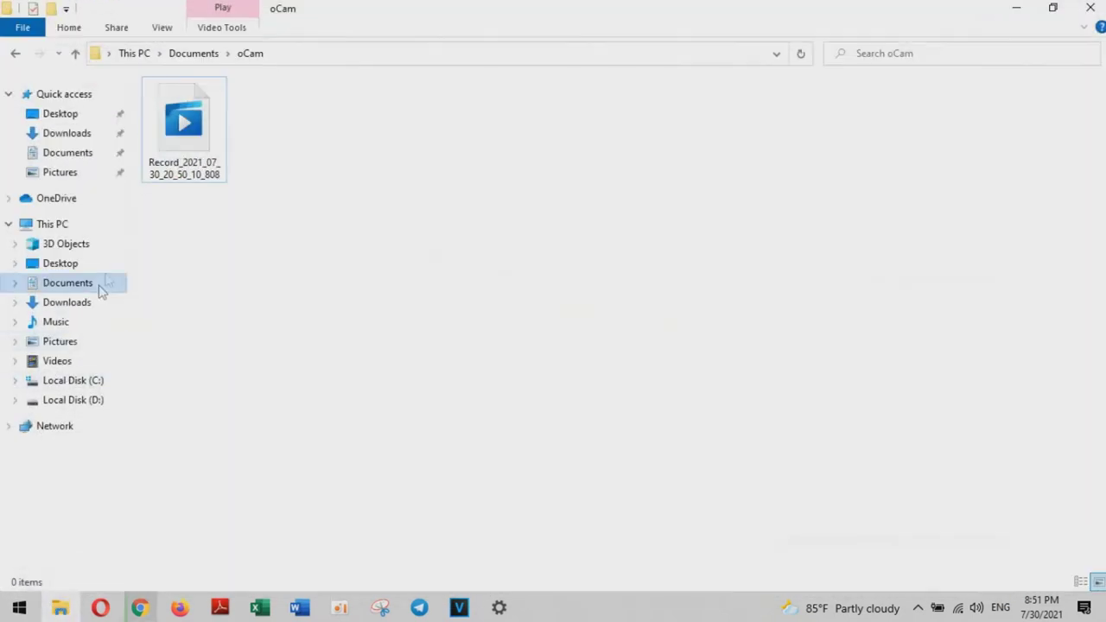
Check the Downloads folder in File Explorer for the font archive and minimize the open windows.
click(76, 305)
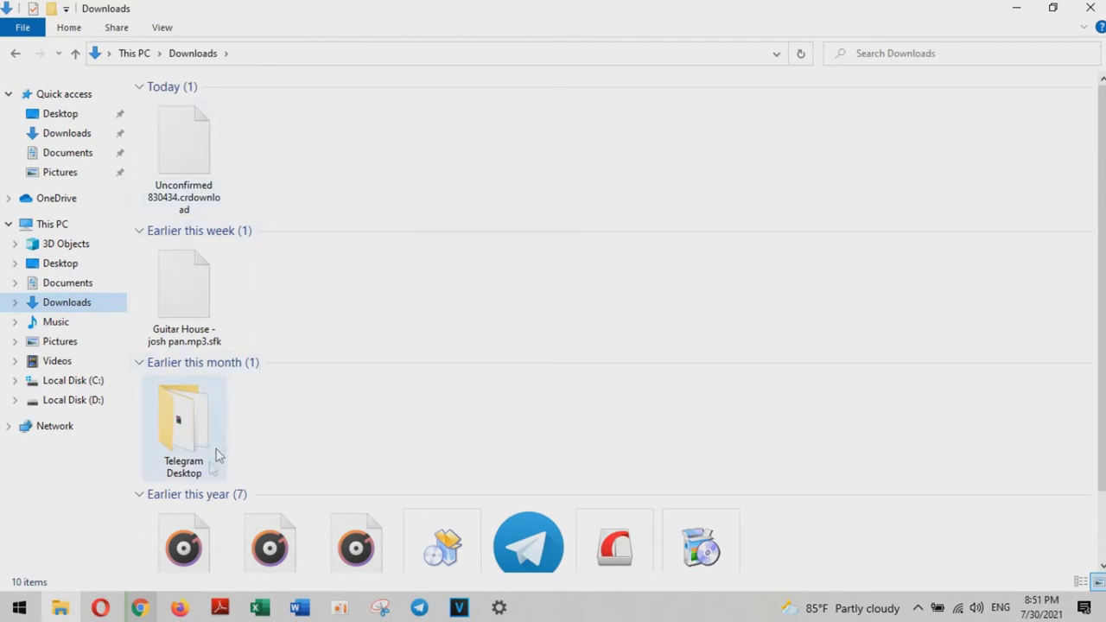
click(139, 607)
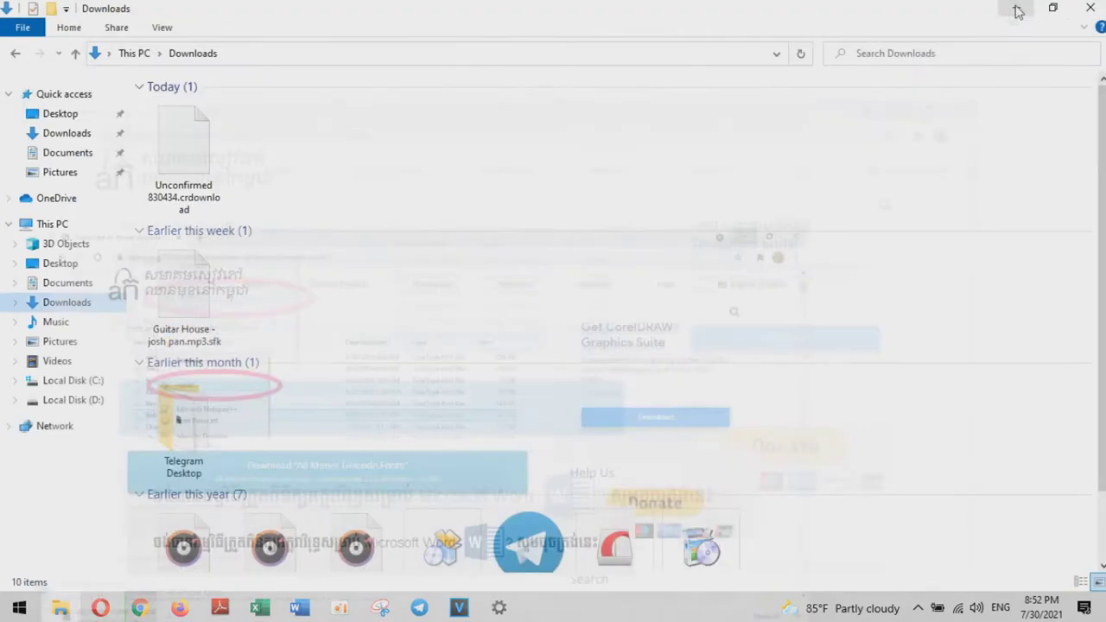
click(1017, 11)
click(1016, 9)
right_click(654, 122)
click(695, 176)
right_click(631, 112)
click(677, 161)
right_click(619, 114)
click(664, 162)
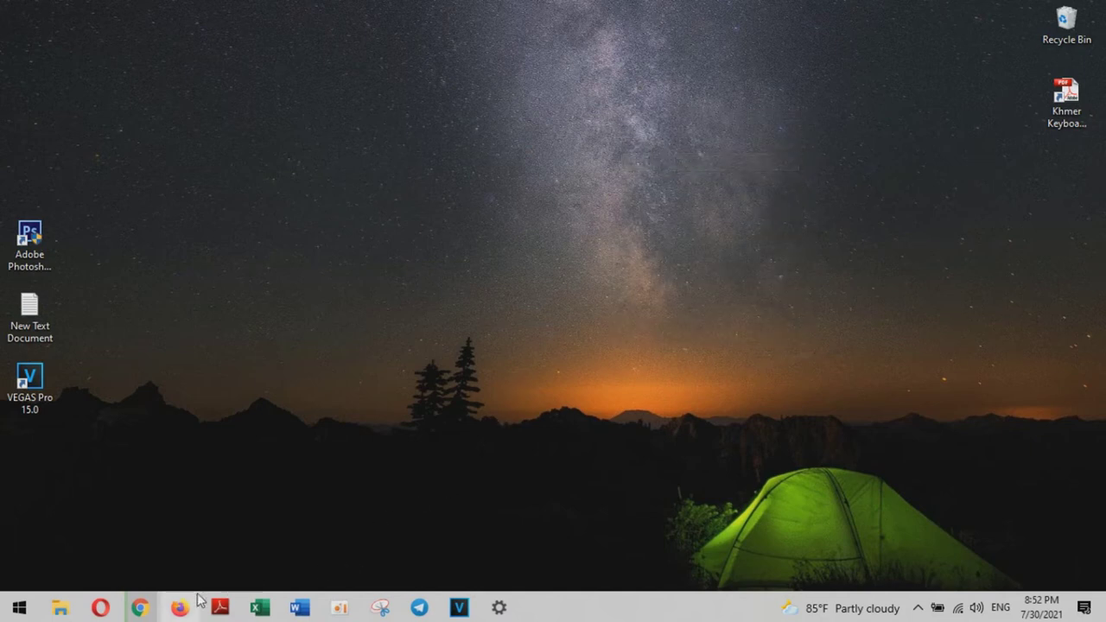
click(139, 605)
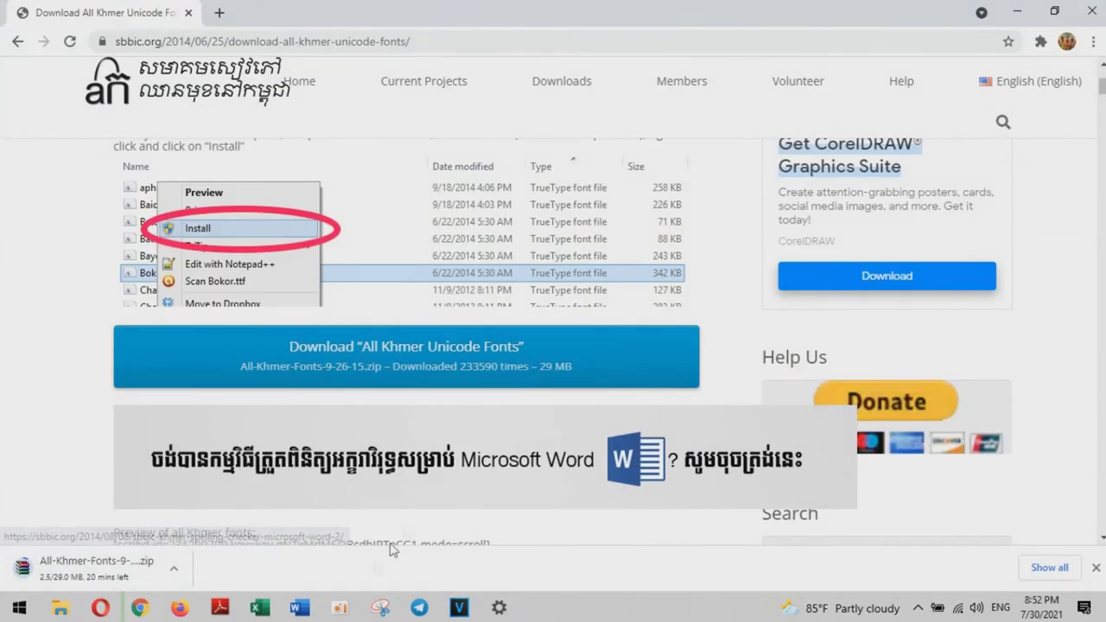
click(340, 607)
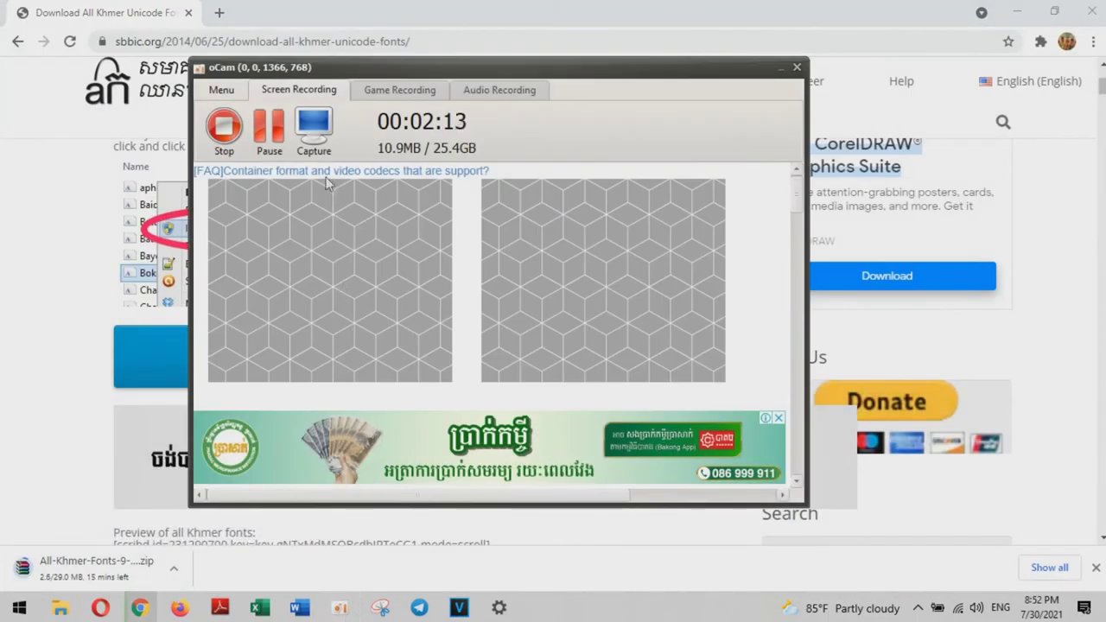
click(269, 131)
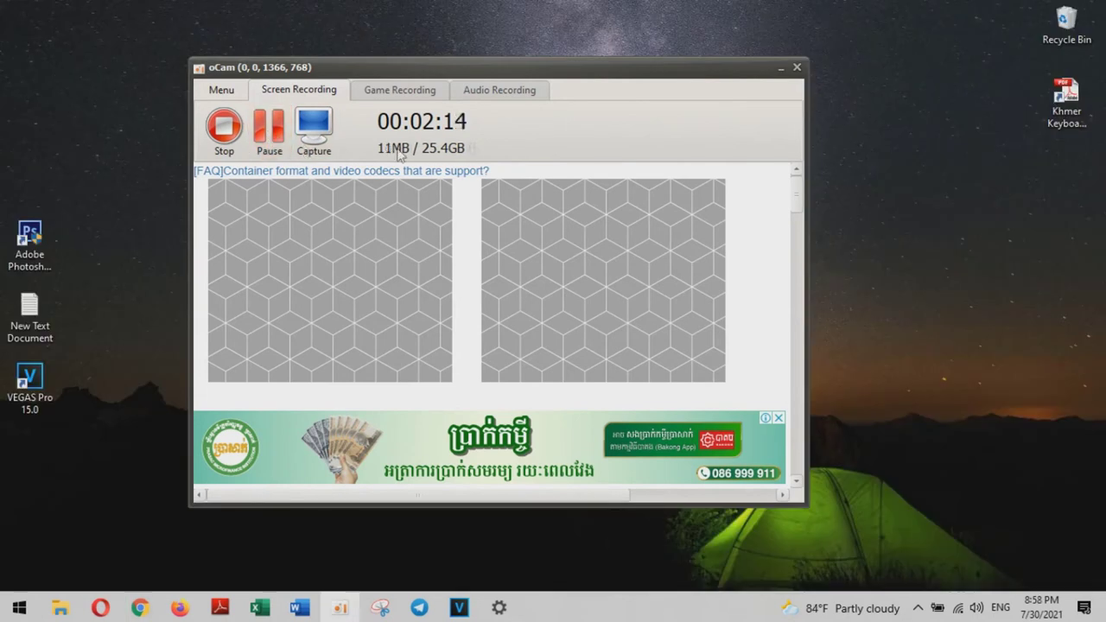
click(780, 67)
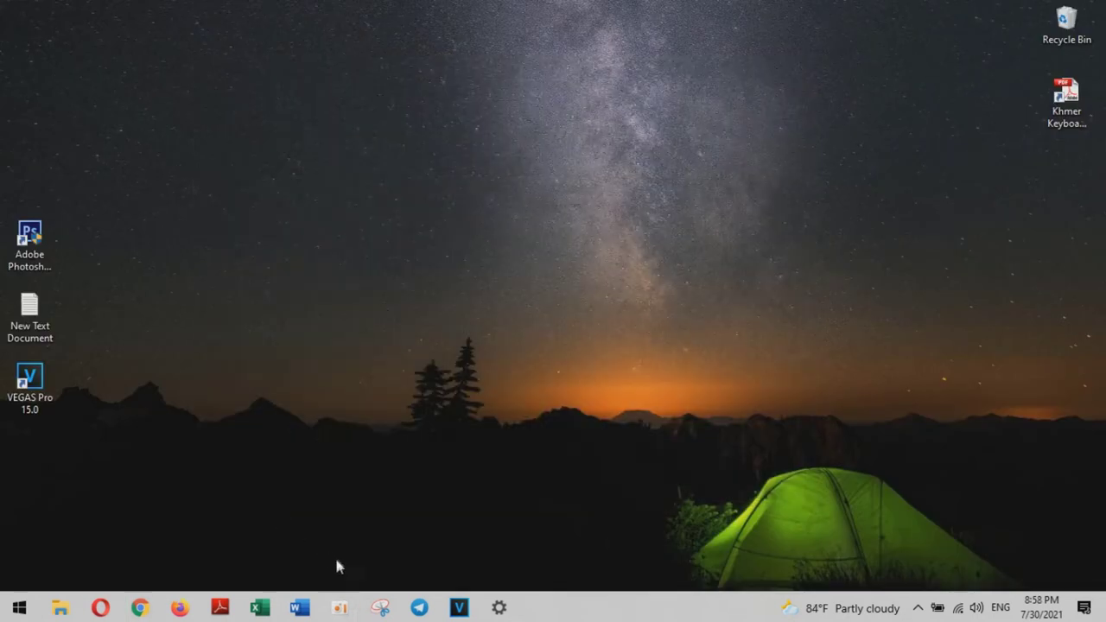
Check the font archive's download status in Chrome and look for the file in File Explorer's Downloads and Documents folders.
click(140, 608)
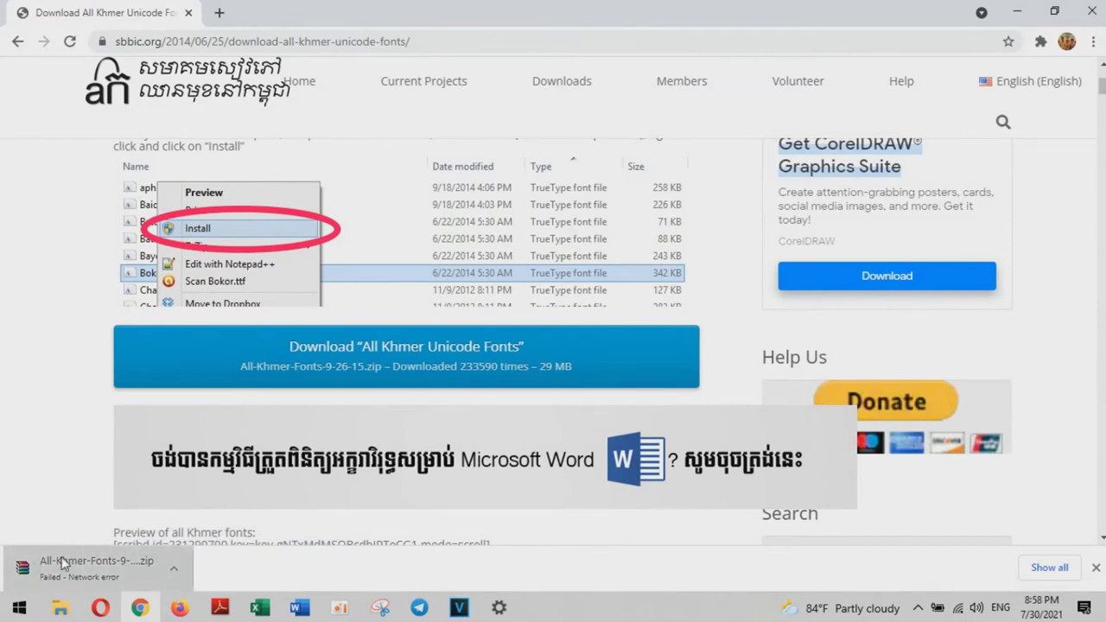
click(174, 569)
click(63, 609)
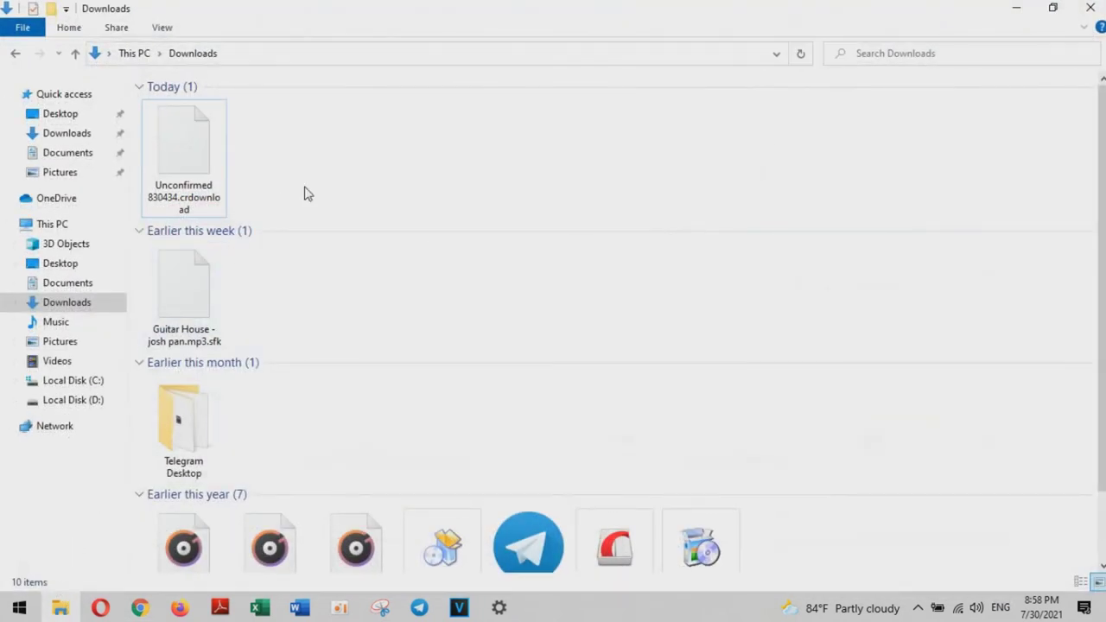
click(801, 55)
click(15, 53)
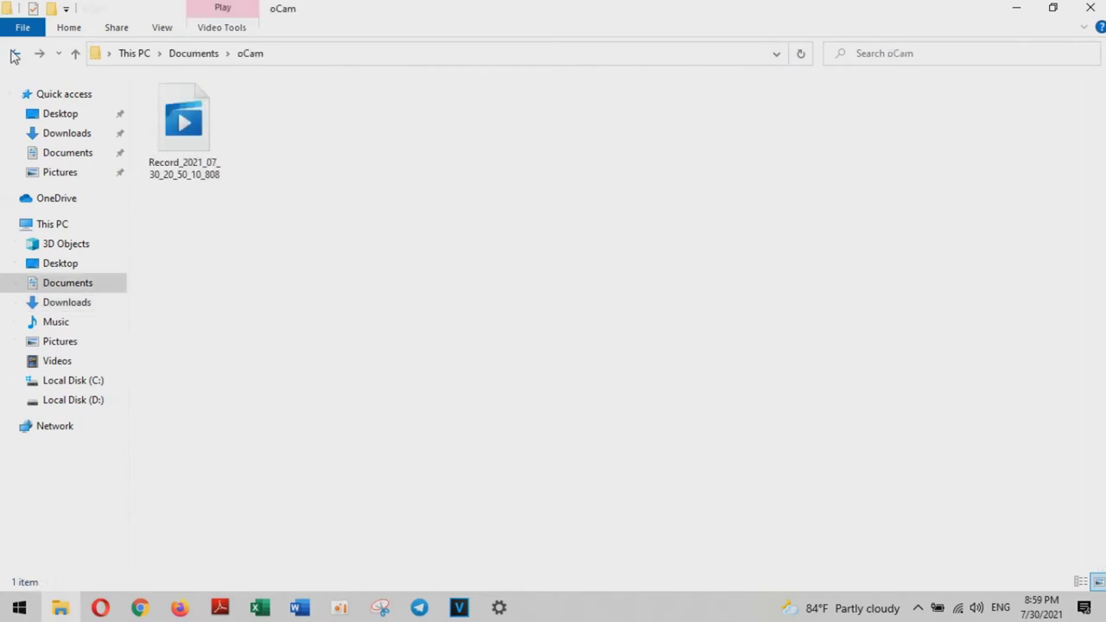
click(83, 307)
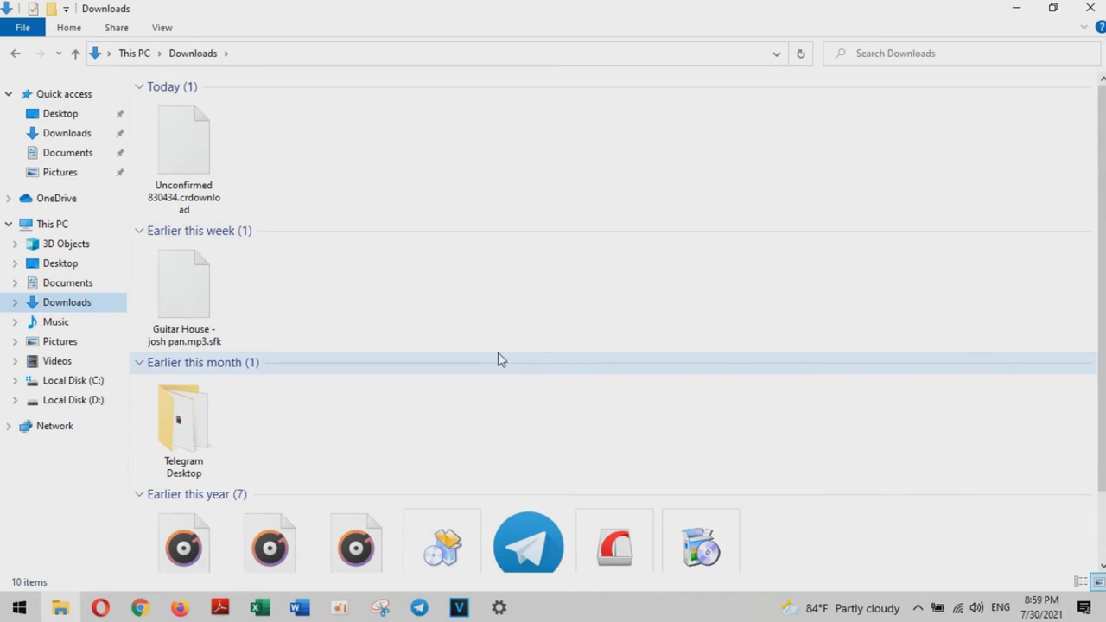
scroll(532, 322, down, 1)
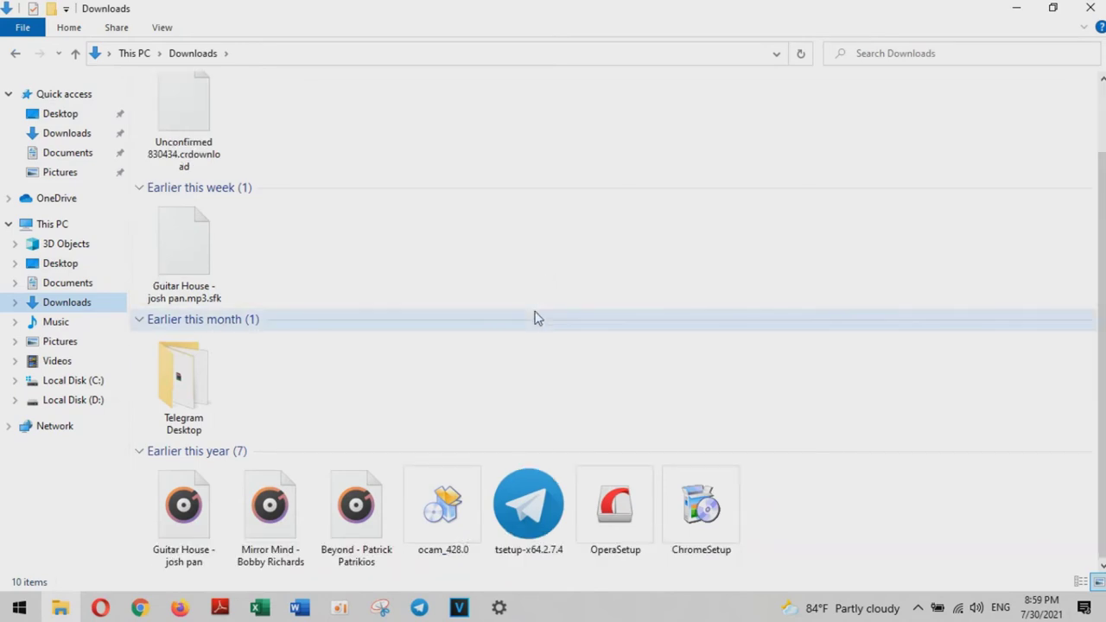
click(83, 287)
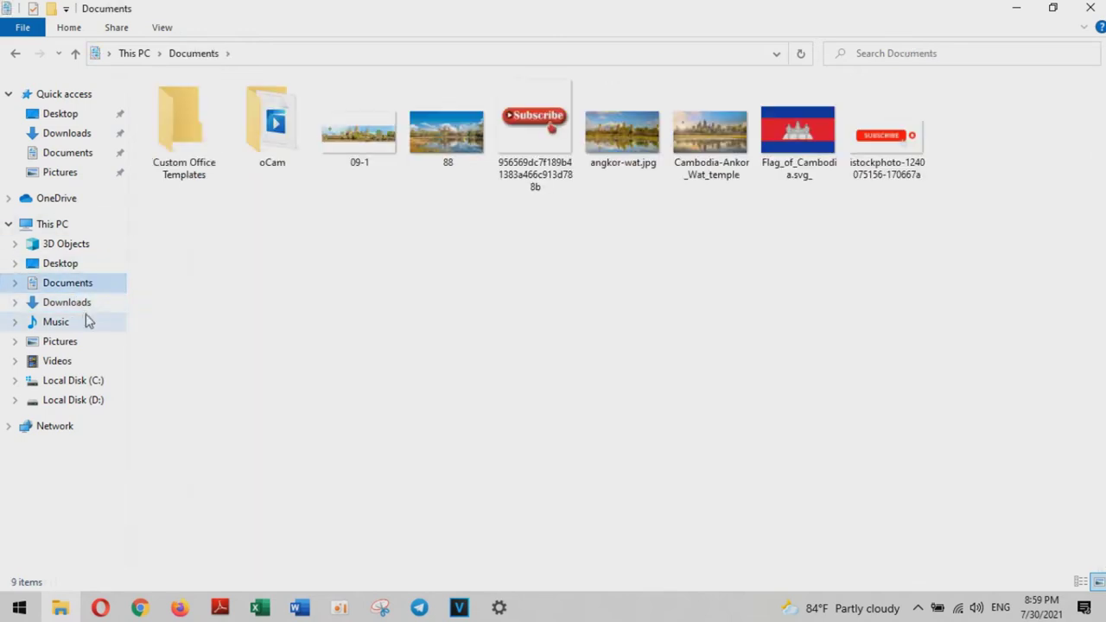
click(69, 307)
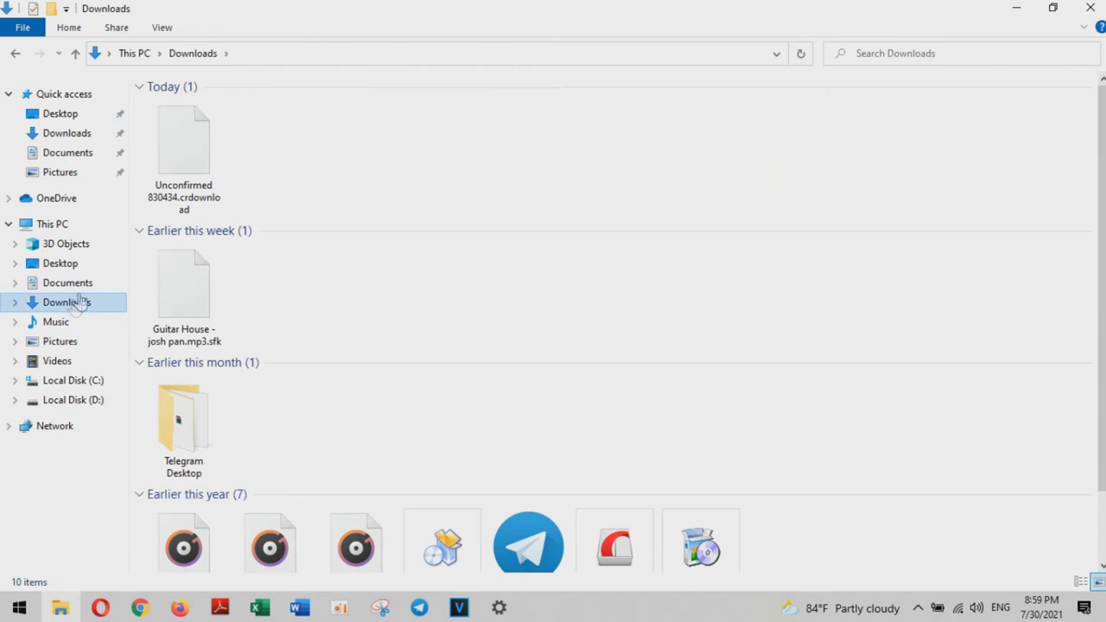
Return to Chrome, view the options for the font archive's download, and dismiss the downloads bar.
click(131, 608)
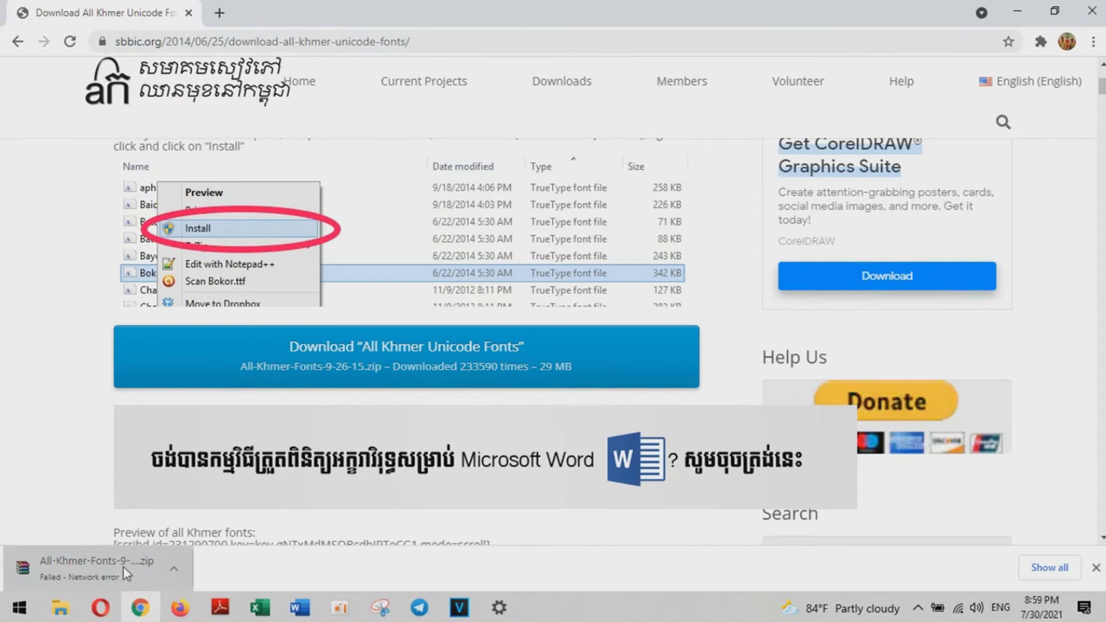
right_click(37, 566)
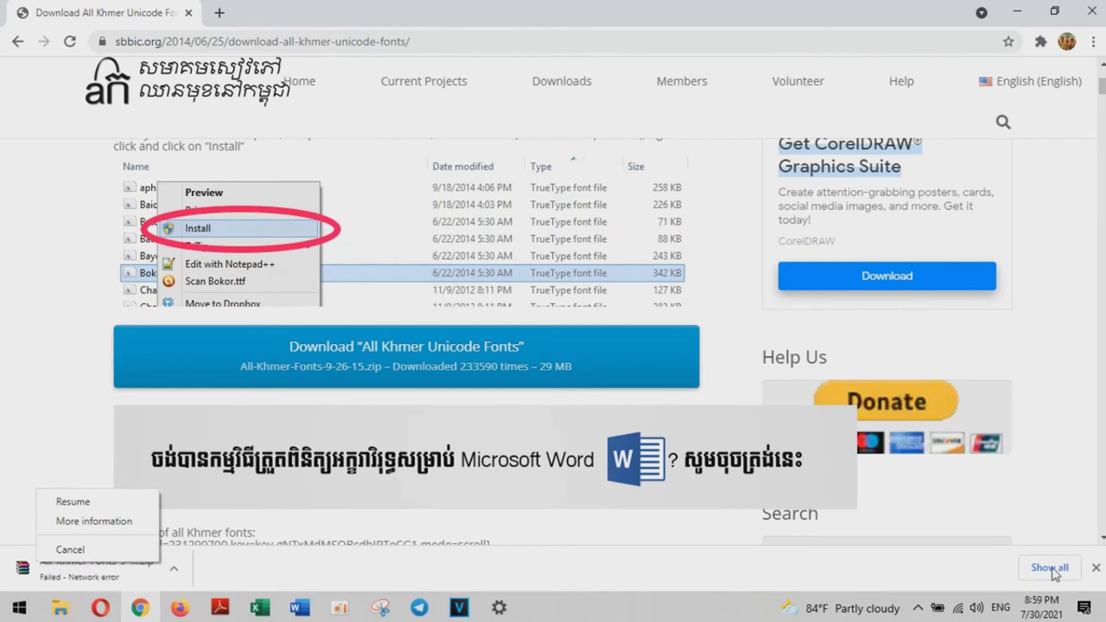
click(1096, 569)
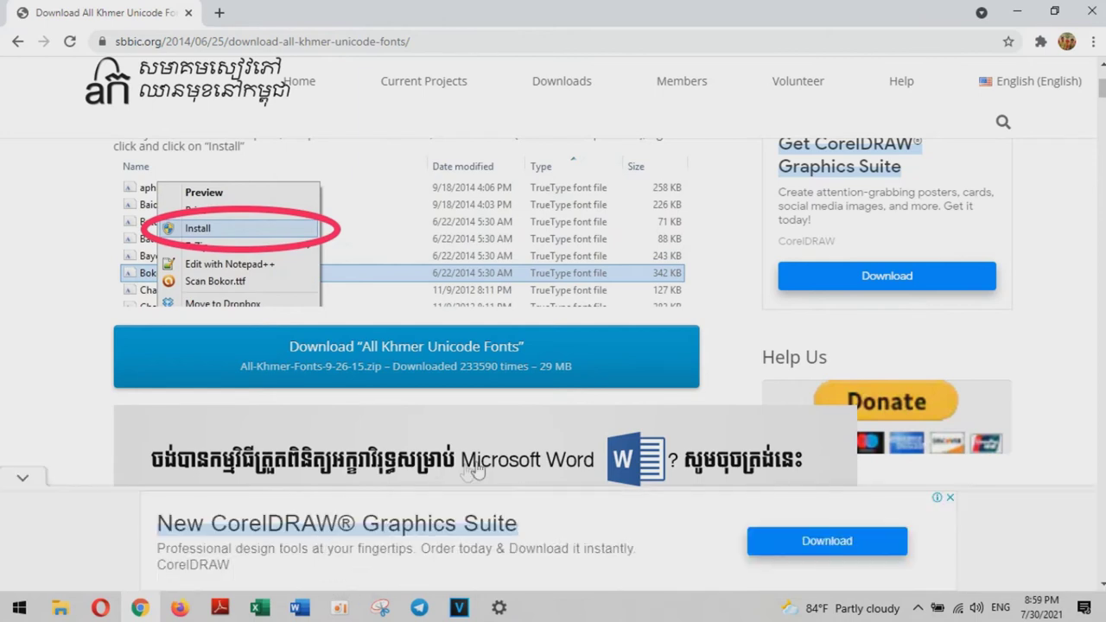
Restart File Explorer and look through the Downloads folder again for the font archive.
click(59, 607)
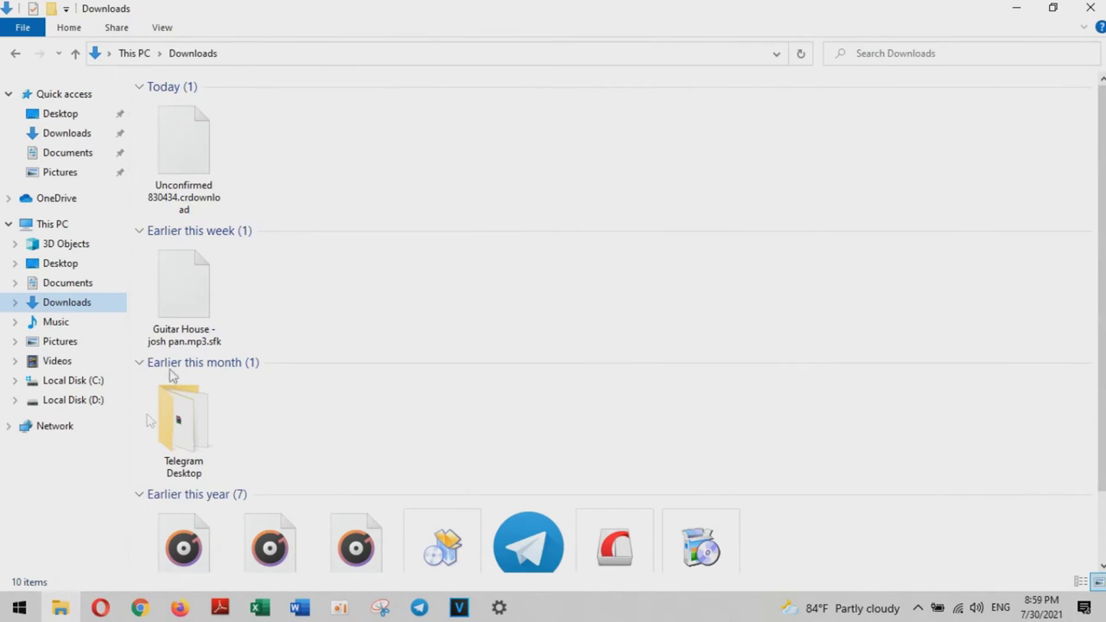
click(1091, 8)
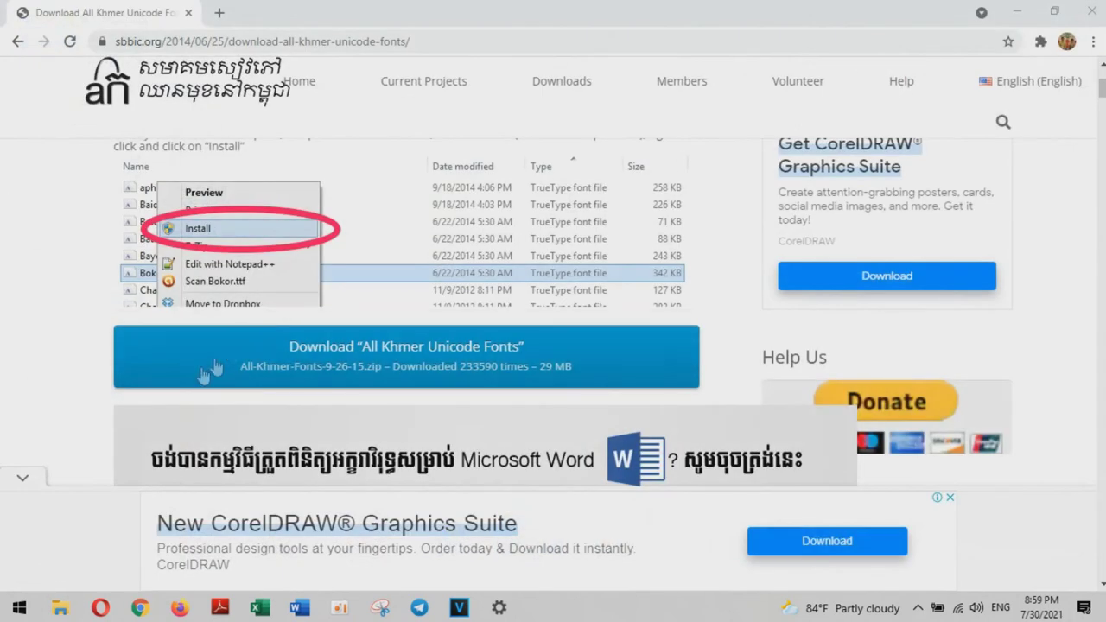
click(60, 607)
click(77, 284)
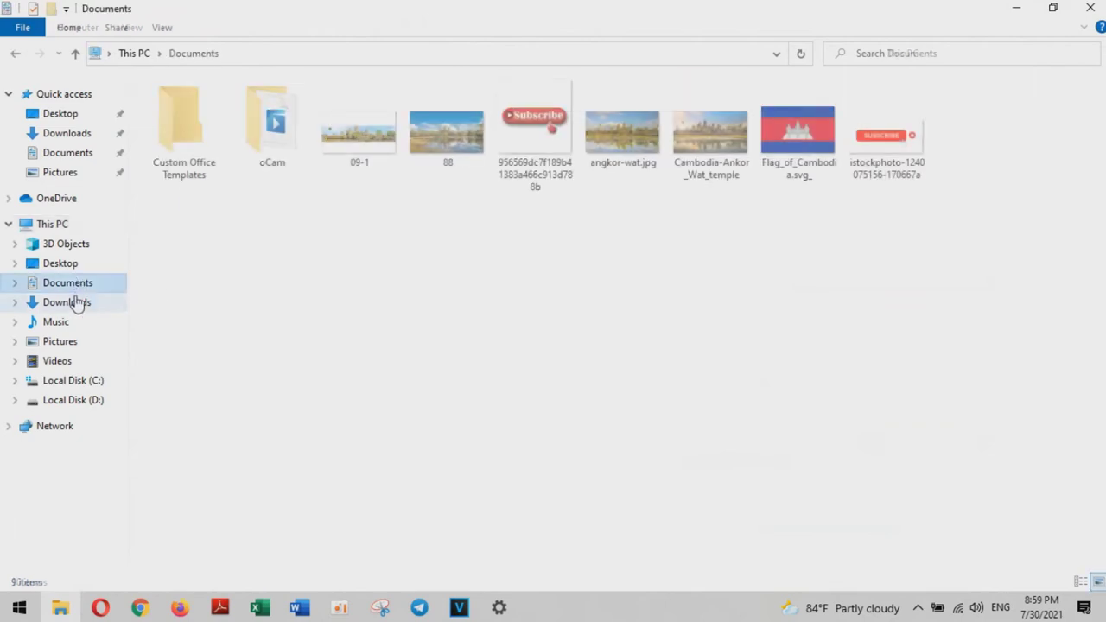
click(76, 302)
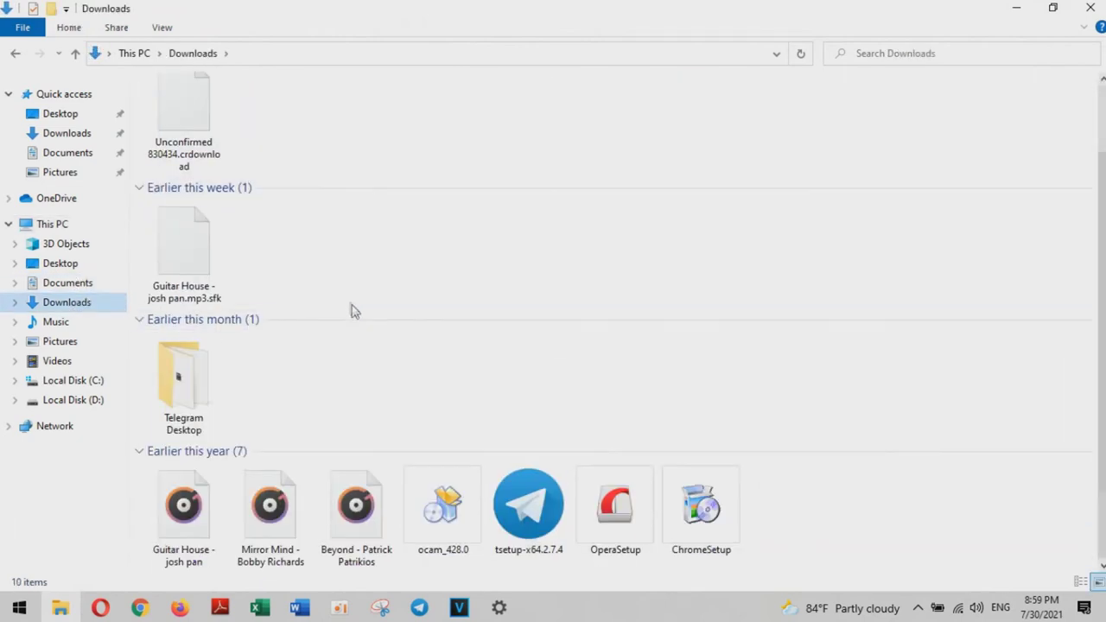
Look in the Telegram Desktop folder for the font archive and return to the Downloads folder.
double_click(169, 374)
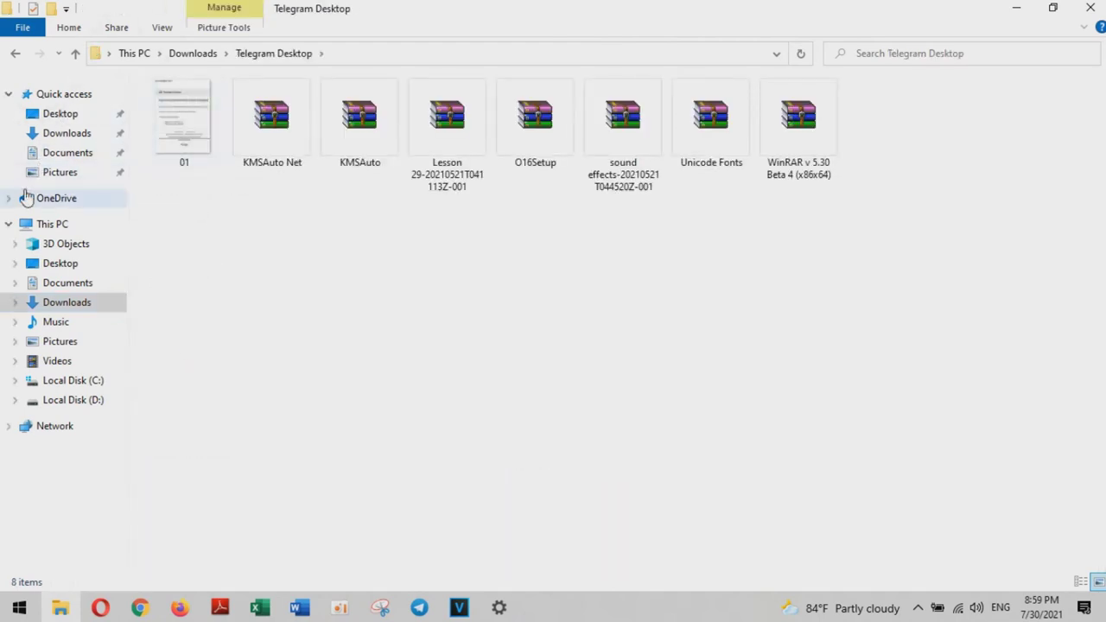
click(16, 53)
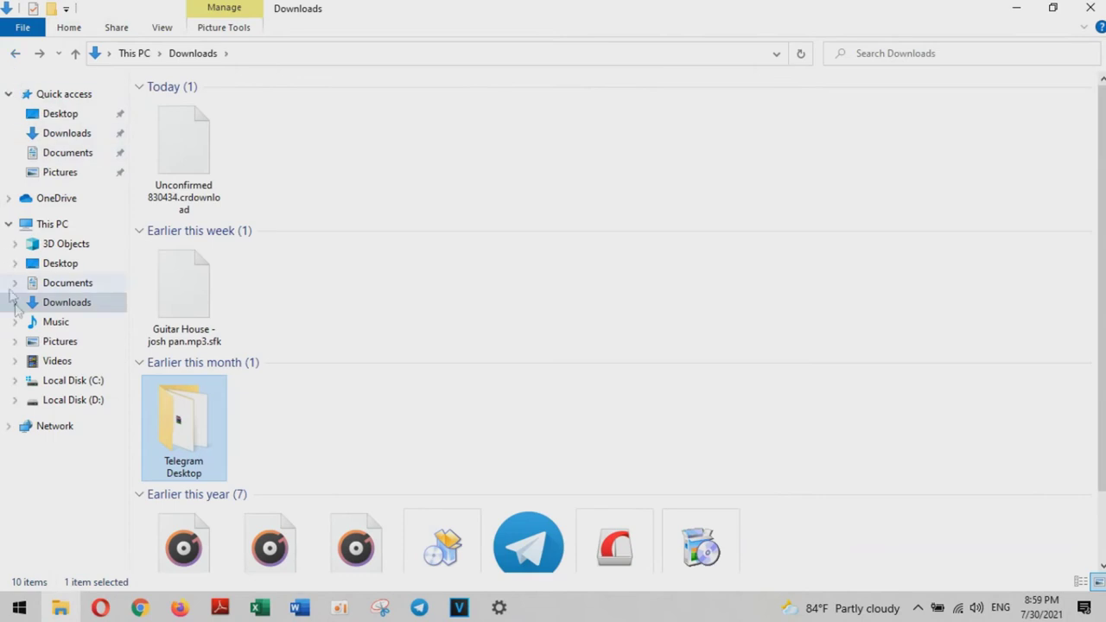
click(415, 326)
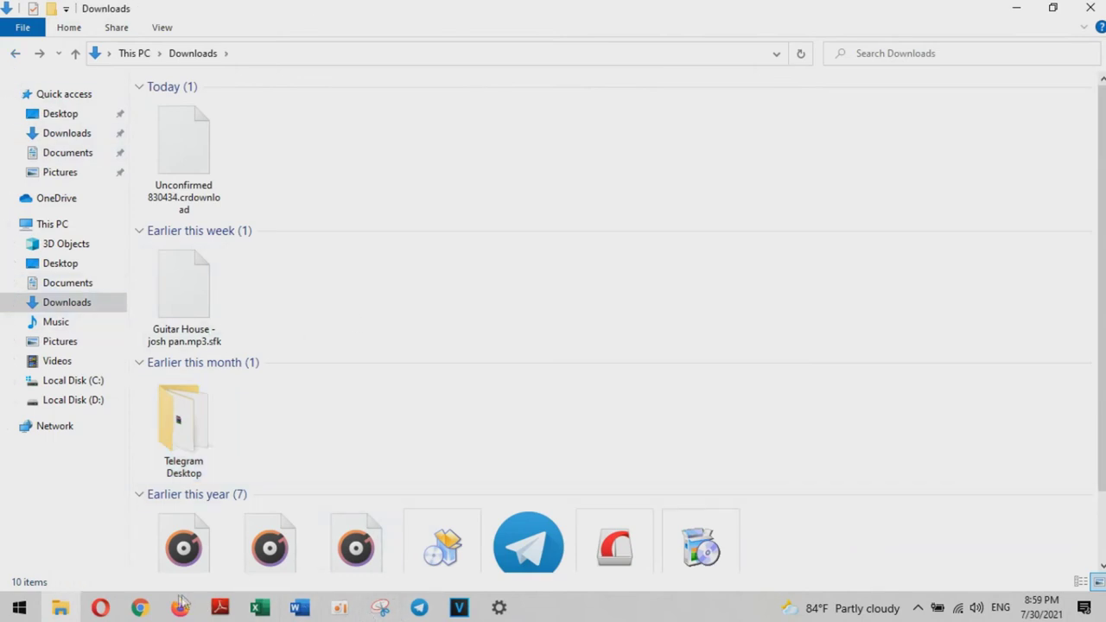
Switch to Chrome, download All-Khmer-Fonts-9-26-15.zip from the sbbic.org page, and return to the Downloads folder in File Explorer.
click(140, 608)
click(406, 363)
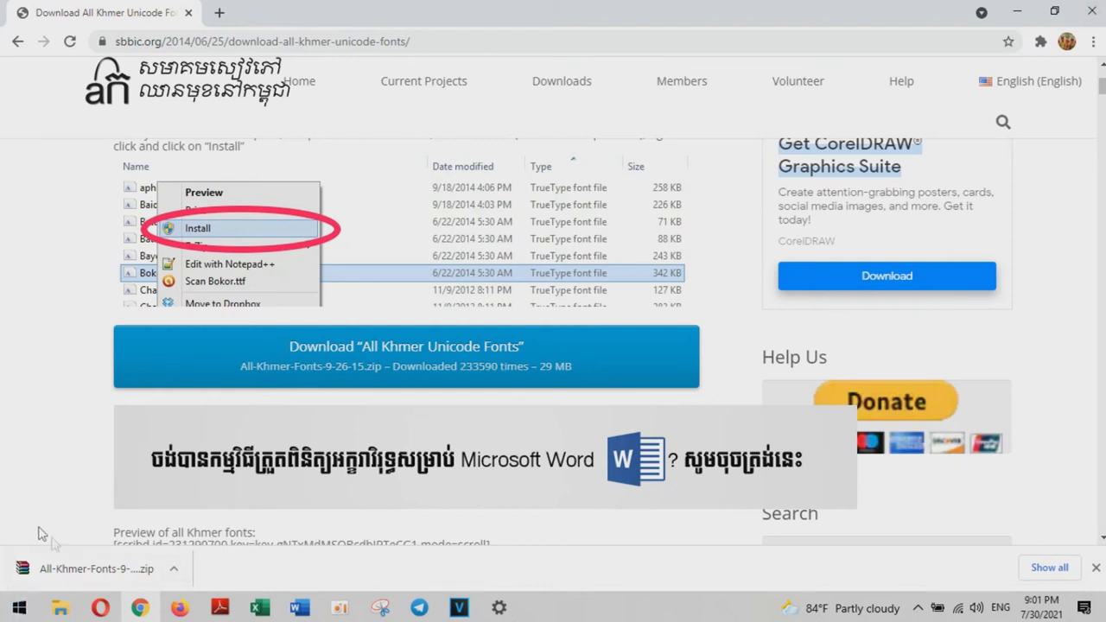
click(69, 616)
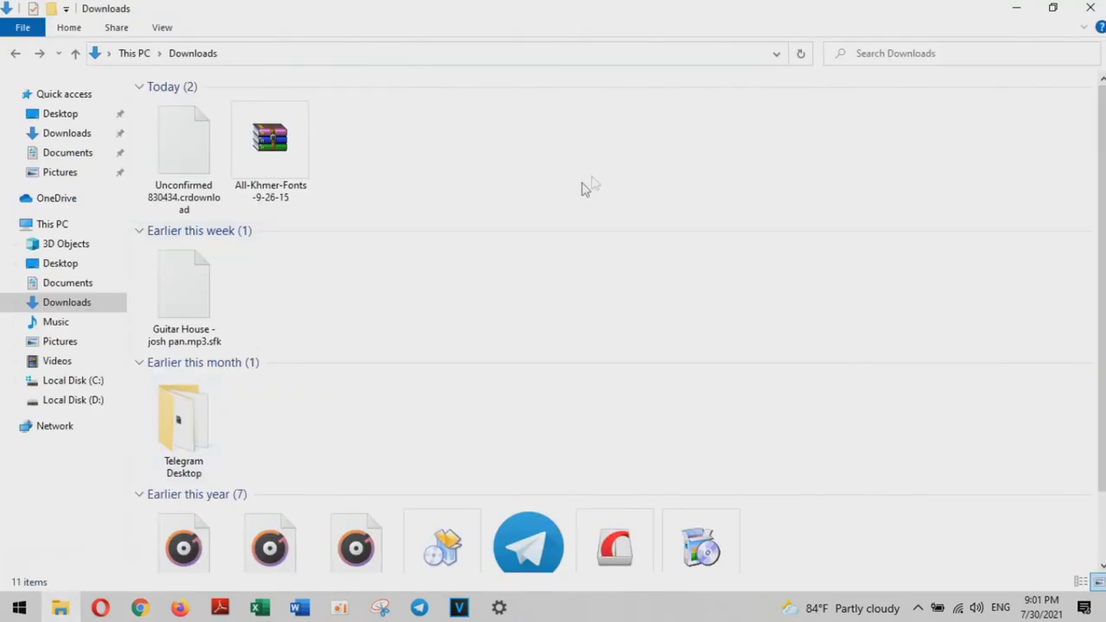
Extract the All-Khmer-Fonts-9-26-15 archive into a folder of the same name and open that folder.
click(267, 143)
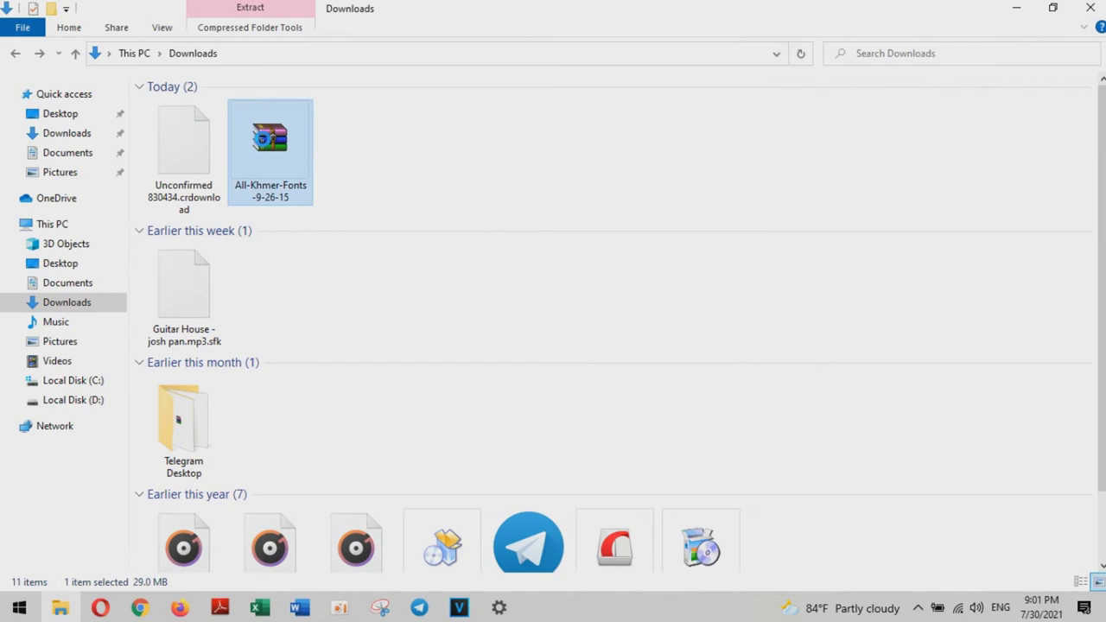
right_click(263, 143)
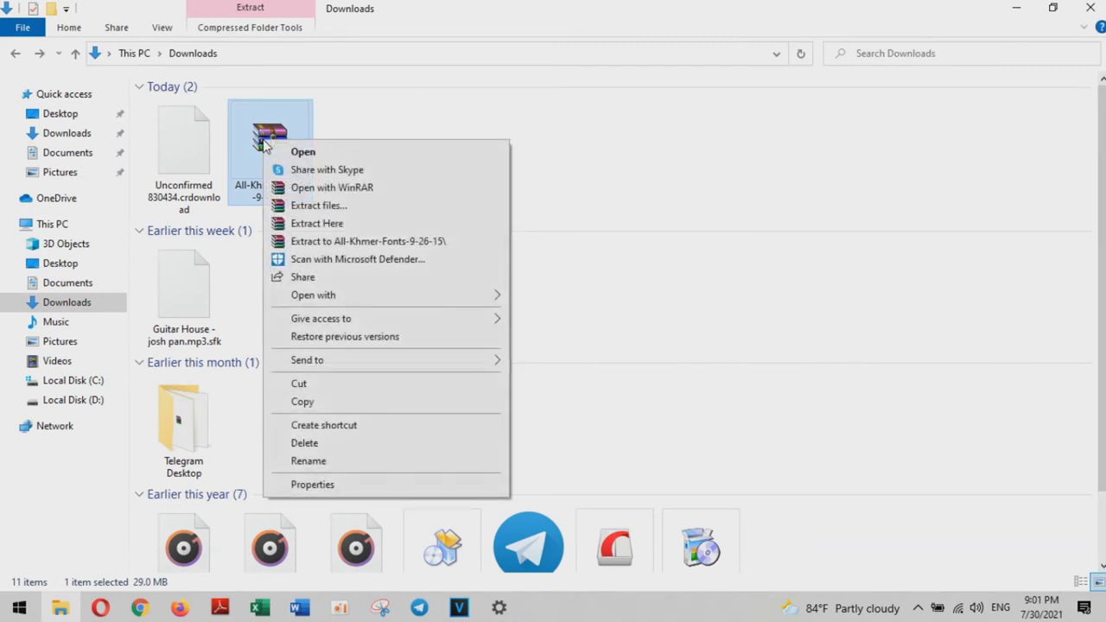
click(370, 248)
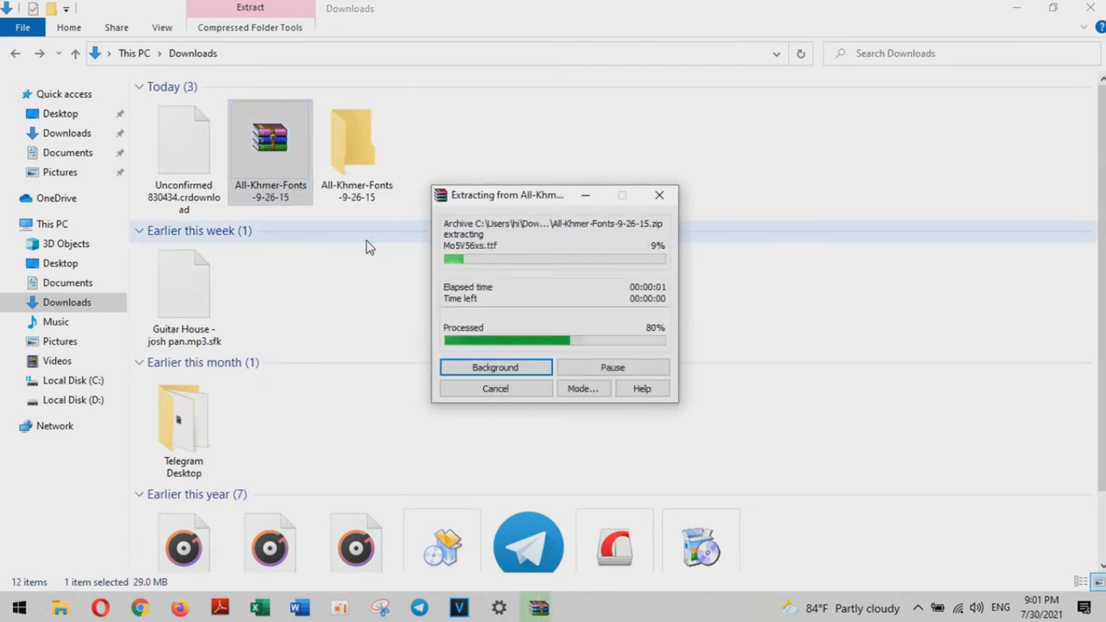
click(367, 154)
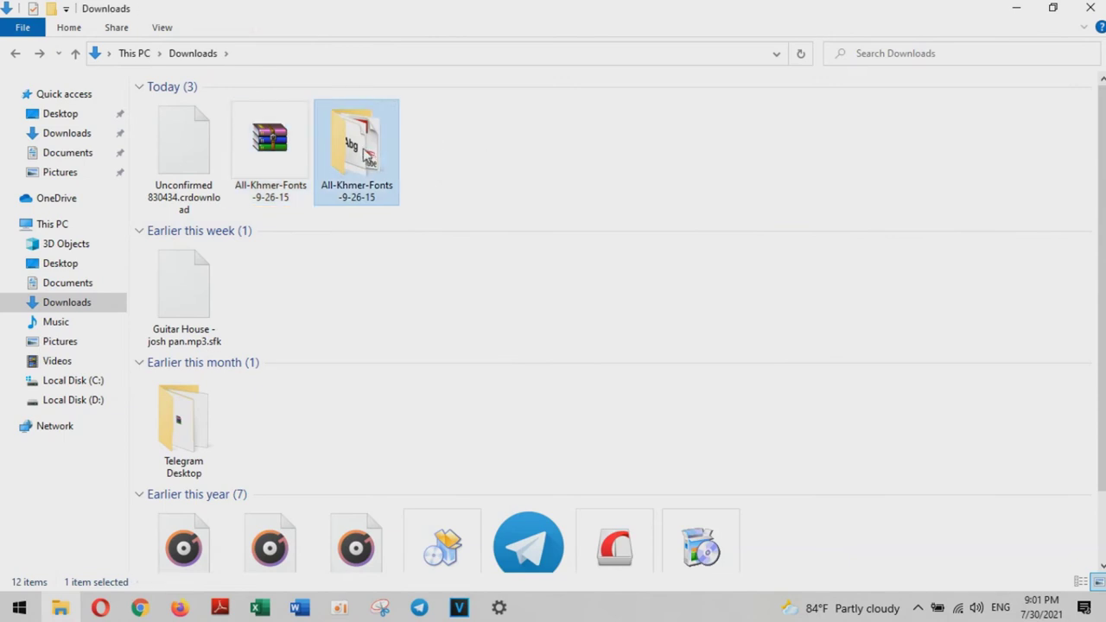
double_click(368, 154)
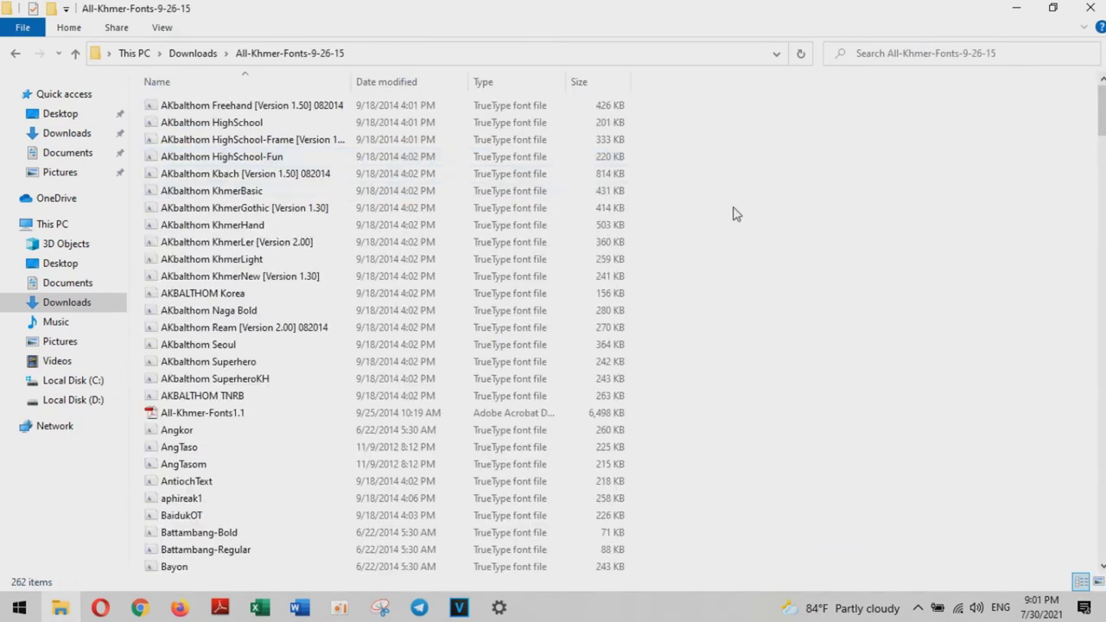
Select all files in the All-Khmer-Fonts-9-26-15 folder and start installing them as fonts.
key(ctrl+a)
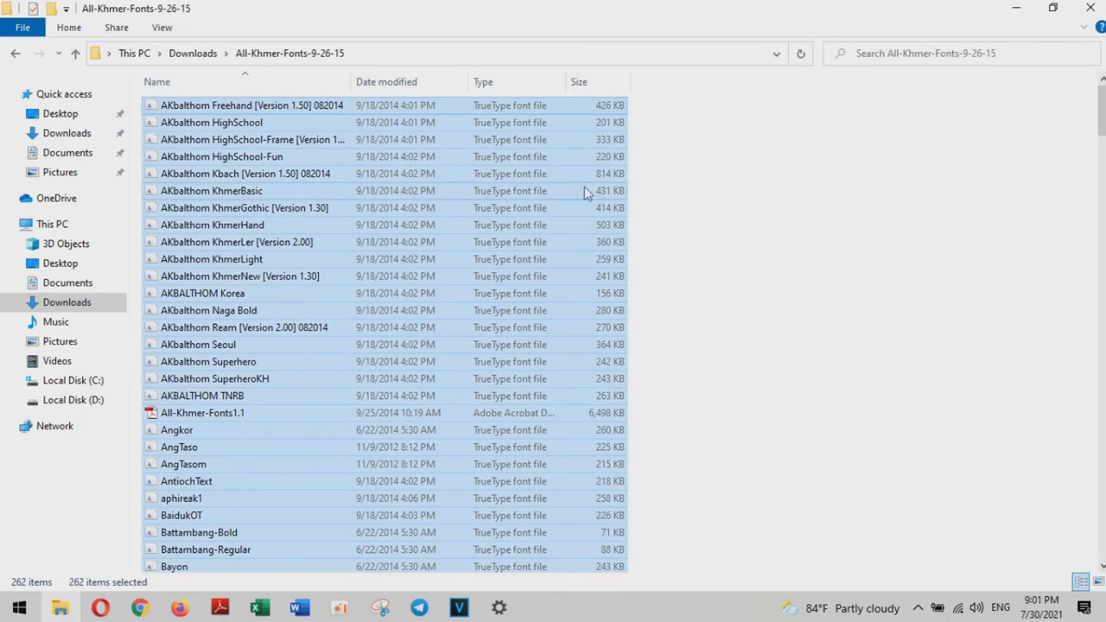
click(764, 187)
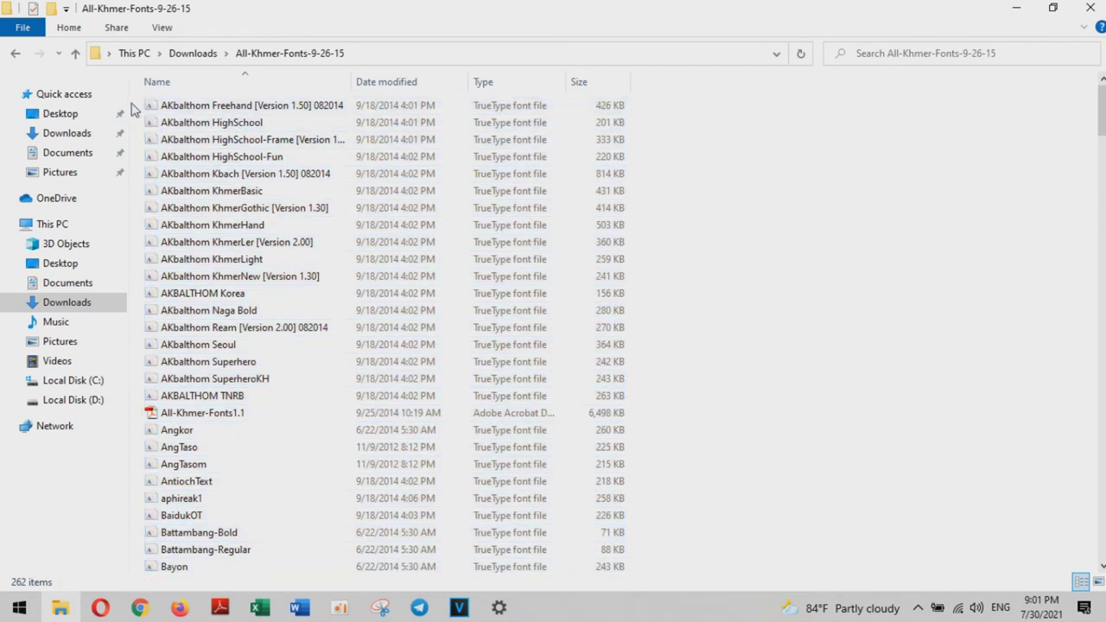
drag(142, 103, 440, 570)
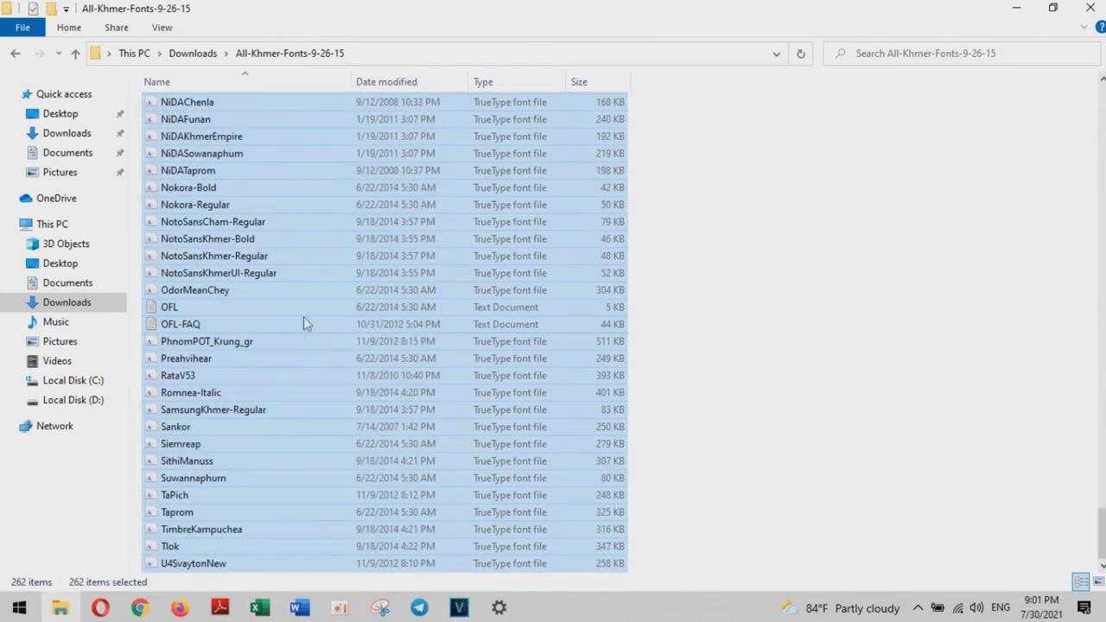
right_click(294, 249)
click(338, 256)
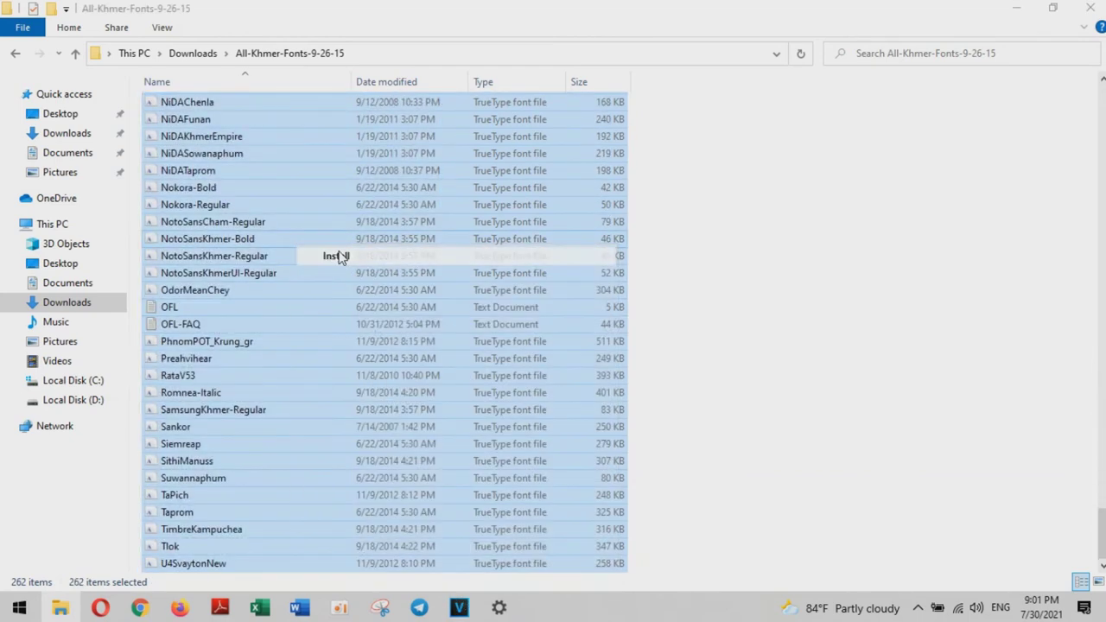
Agree to replace the already installed Noto Sans Khmer Bold font and answer the next font installation prompt.
click(421, 321)
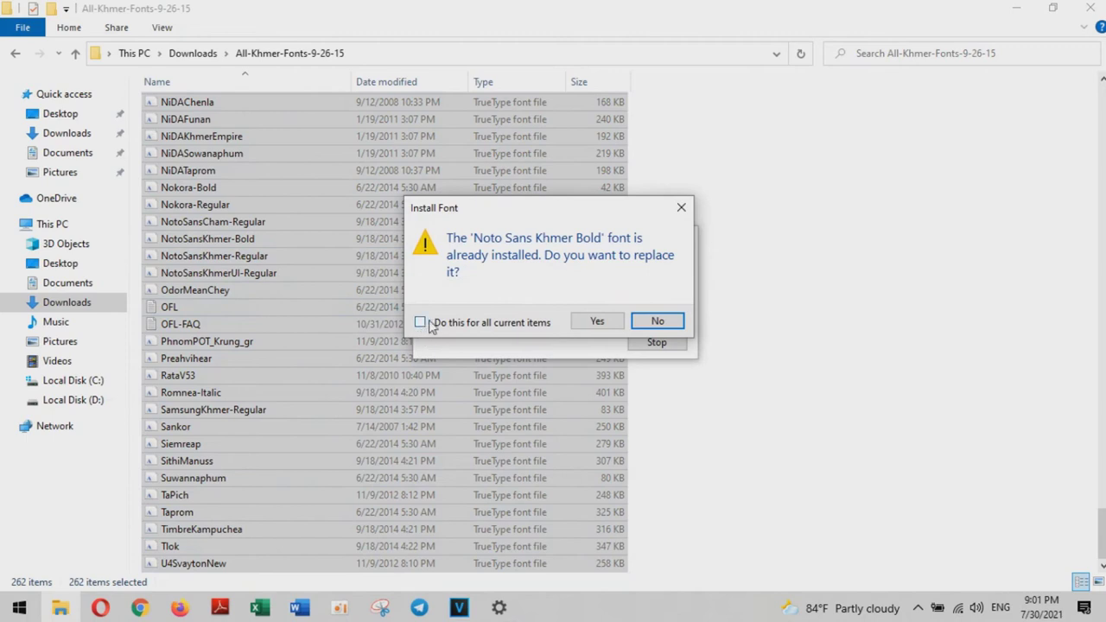
click(597, 325)
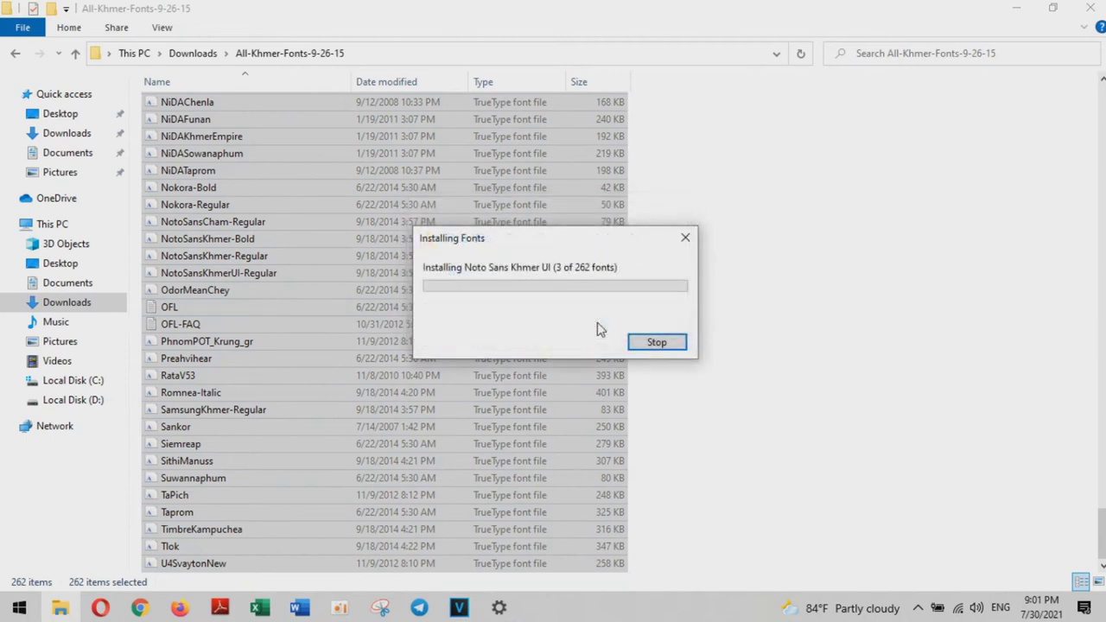
click(422, 317)
click(654, 316)
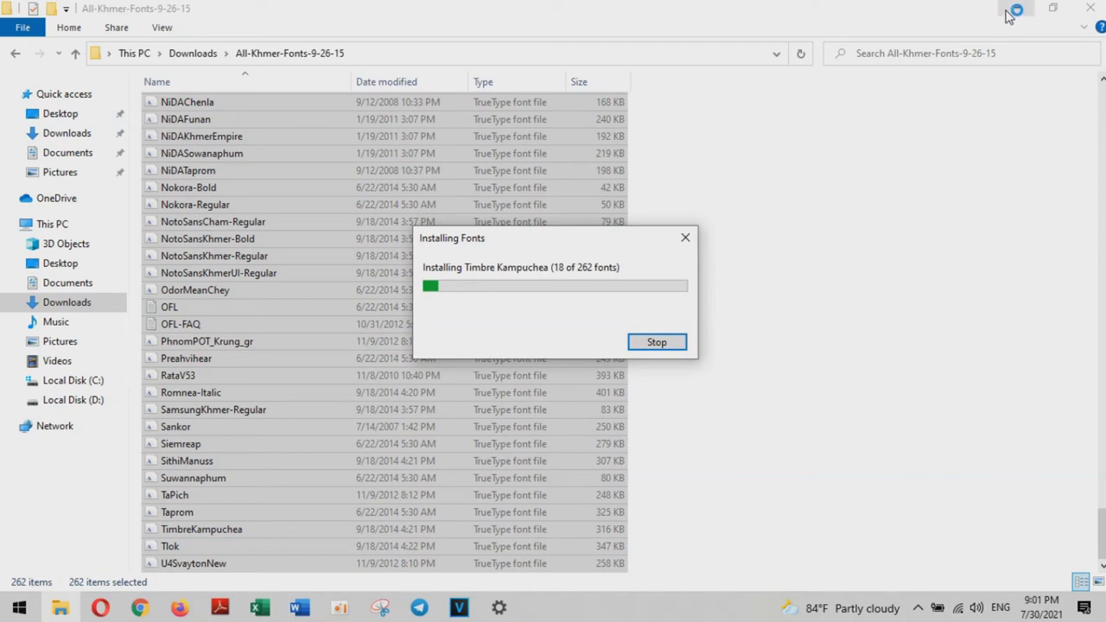
Minimize the File Explorer and Chrome windows to show the desktop while the fonts install.
click(1016, 8)
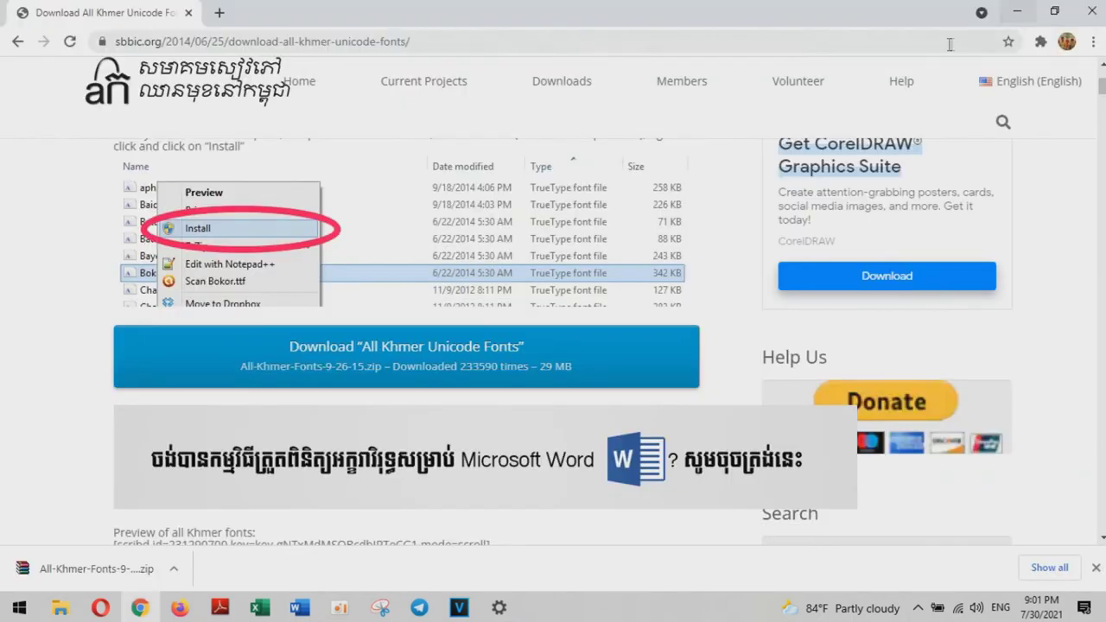
click(1016, 12)
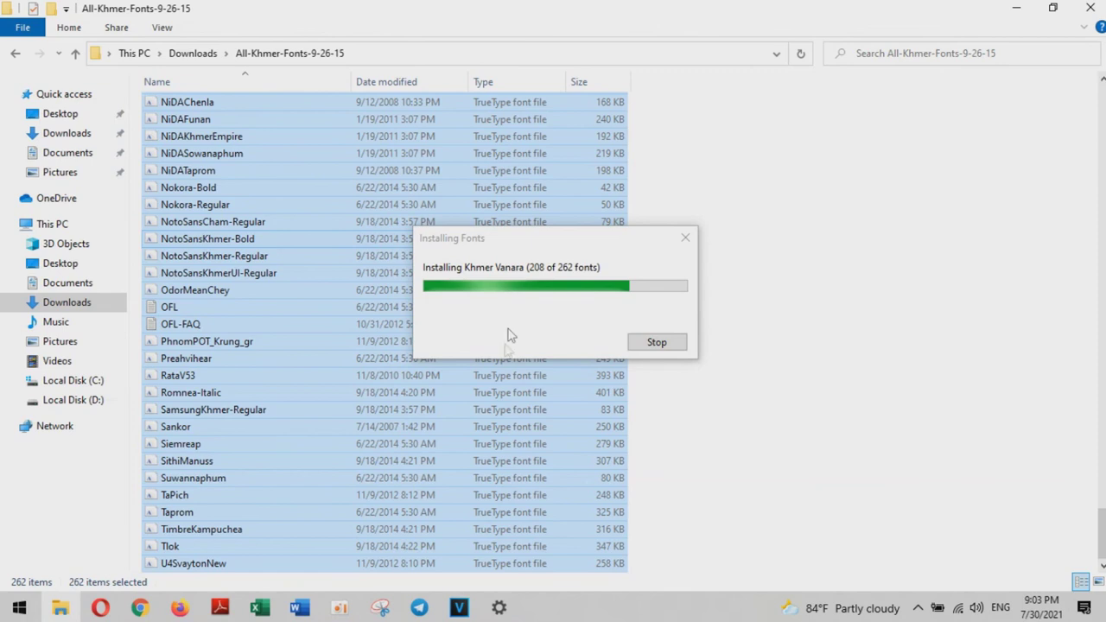
click(1011, 9)
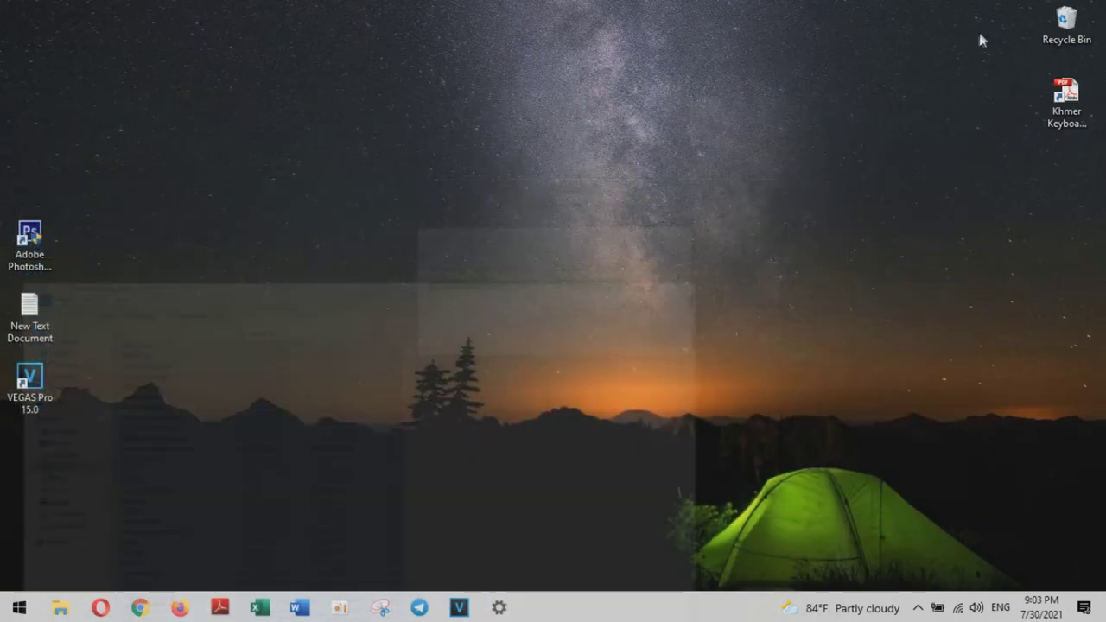
right_click(780, 106)
click(812, 155)
right_click(719, 125)
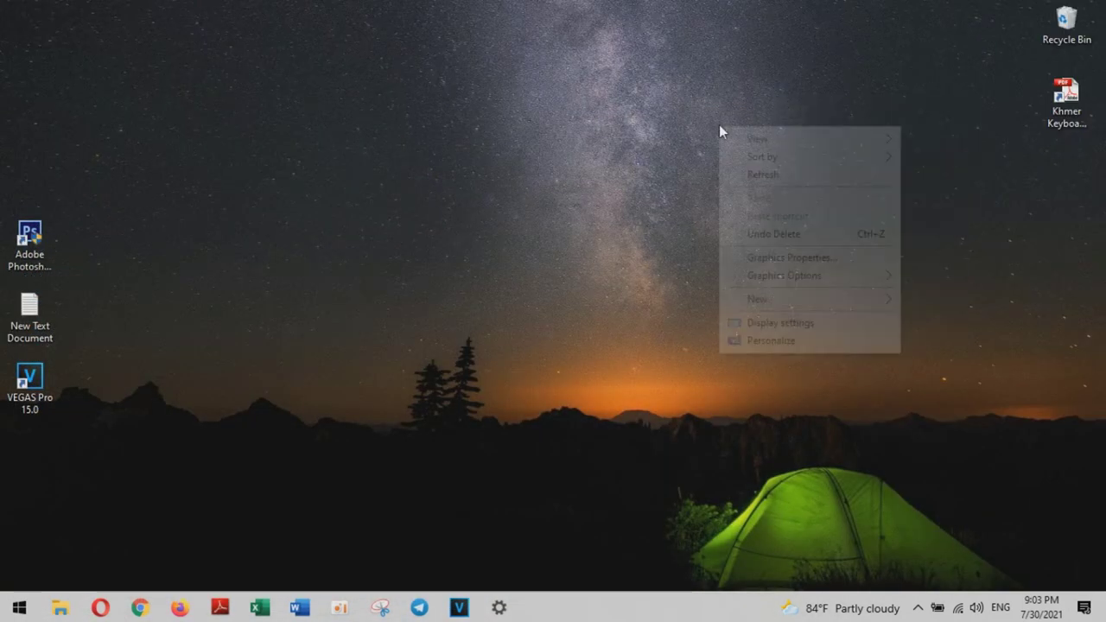
click(764, 174)
right_click(710, 131)
click(760, 182)
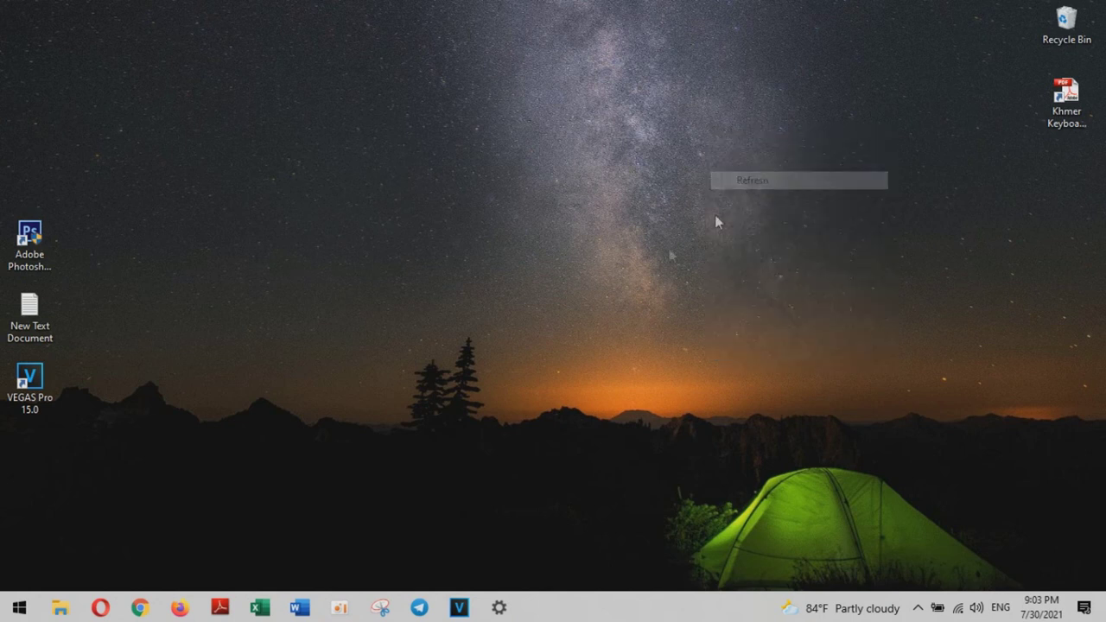
Return to the fonts folder, clear the file selection, close File Explorer, and refresh the desktop.
key(alt+Tab)
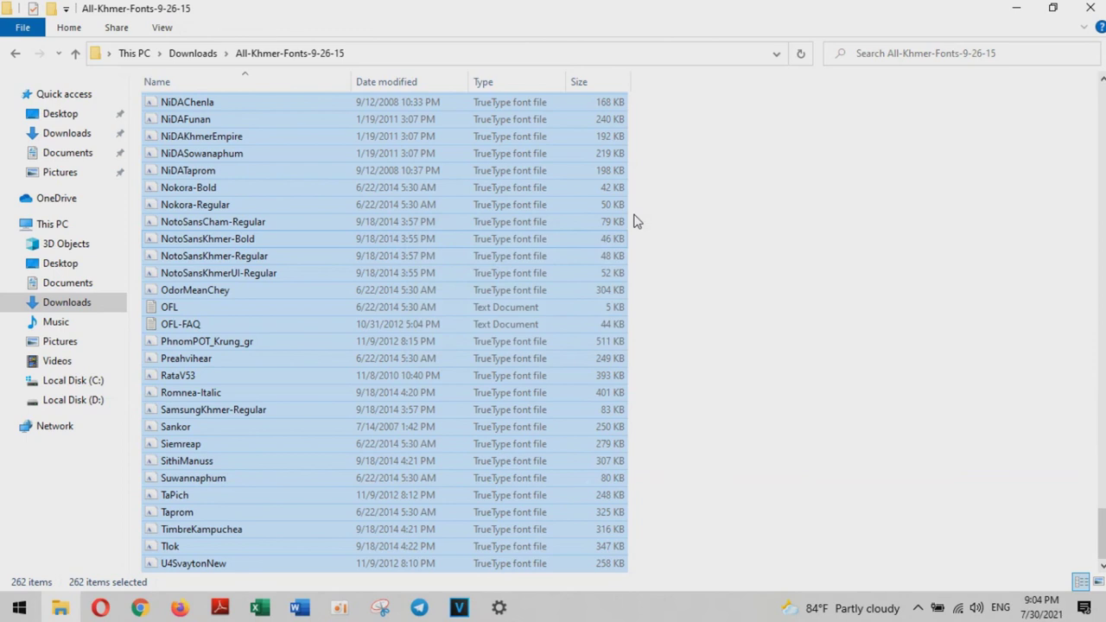
click(696, 206)
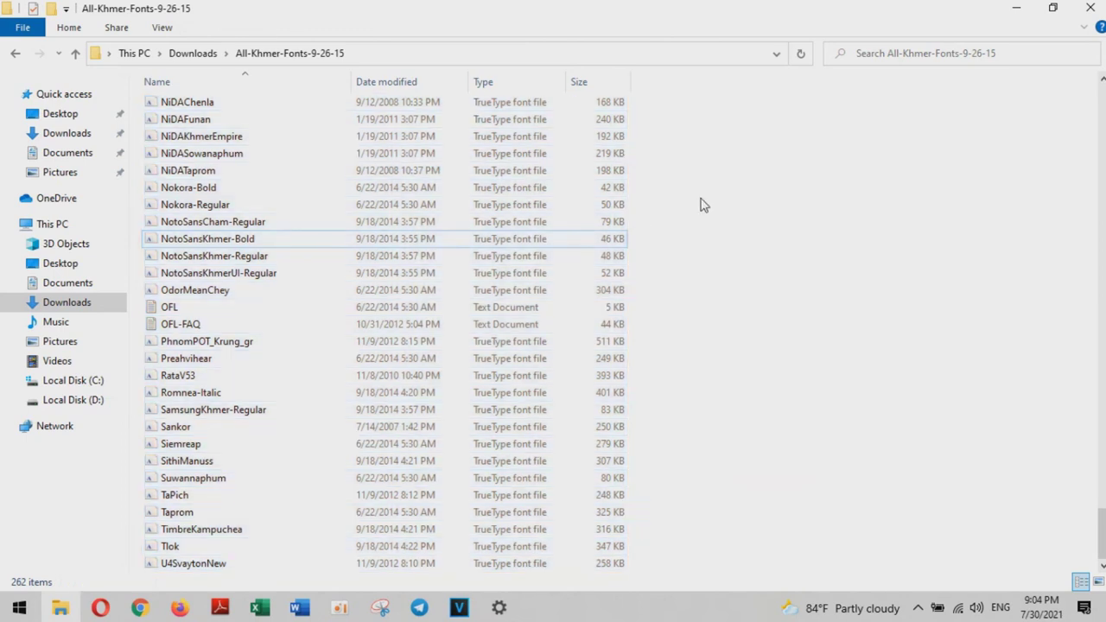
click(1086, 10)
right_click(548, 204)
click(615, 250)
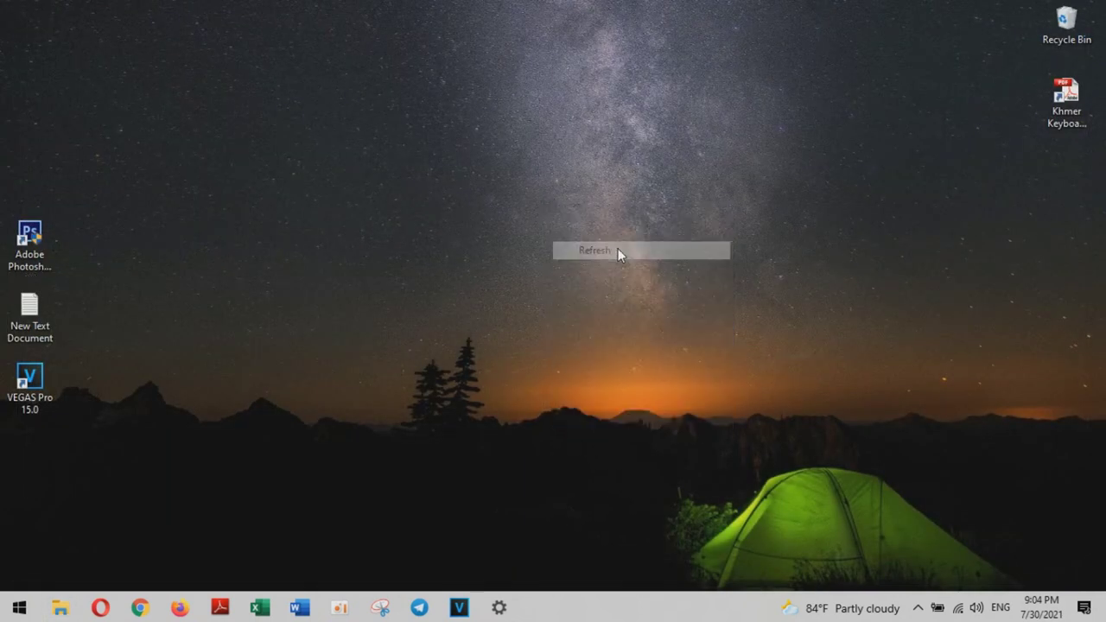
click(339, 608)
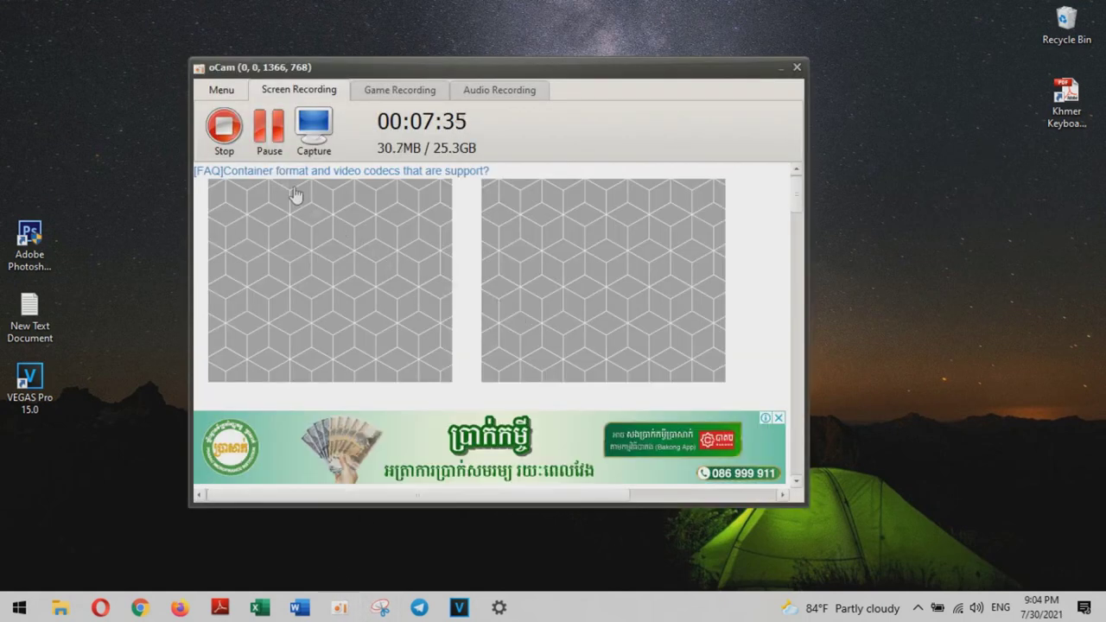